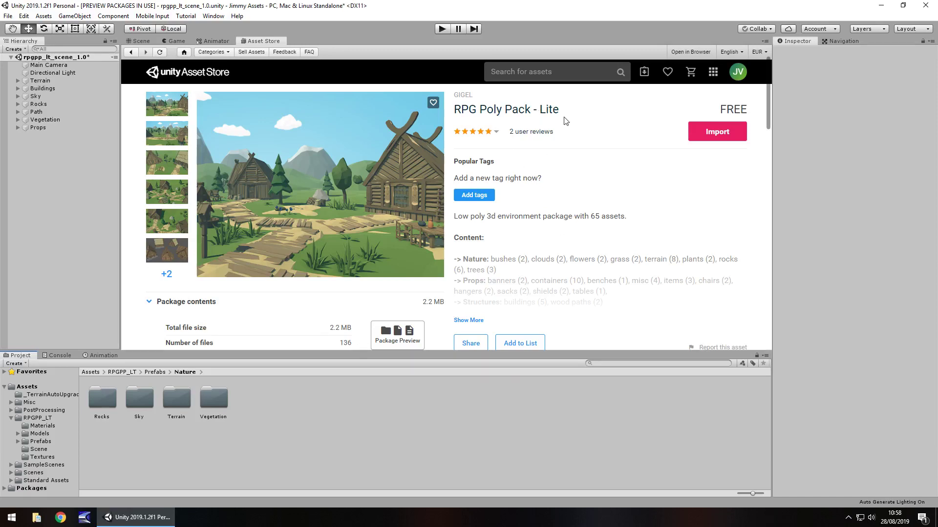
Step: Scroll through the RPG Poly Pack - Lite store page, then bring up the village Scene view
{"action": "scroll", "coordinate": [563, 147], "scroll_direction": "down", "scroll_amount": 5}
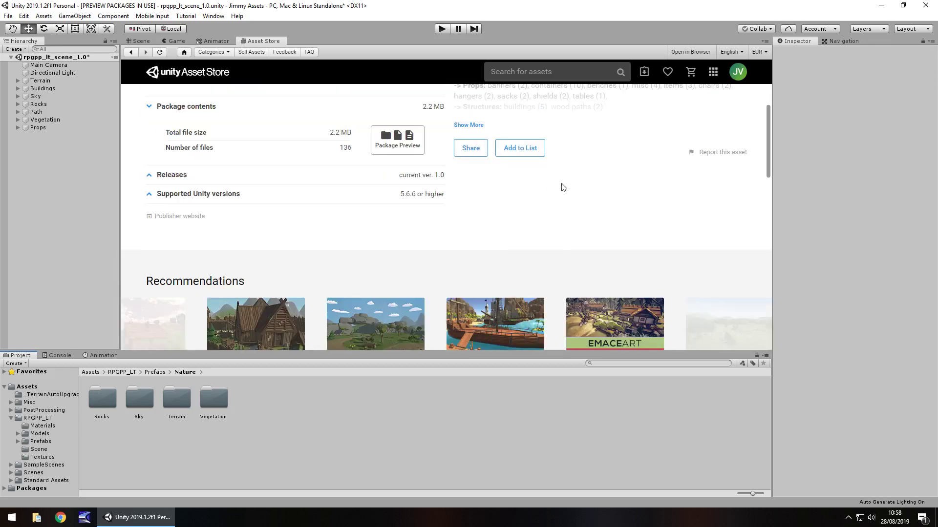
{"action": "scroll", "coordinate": [566, 184], "scroll_direction": "up", "scroll_amount": 4}
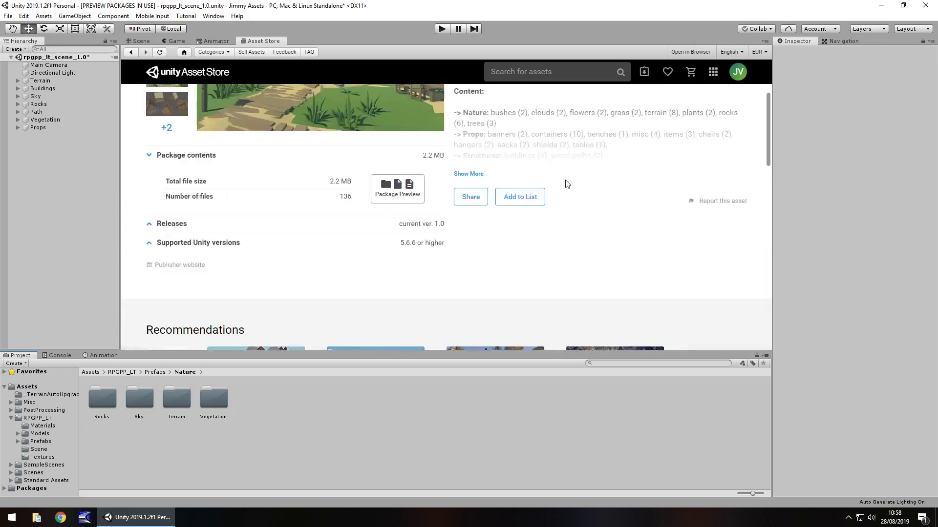
{"action": "scroll", "coordinate": [575, 185], "scroll_direction": "up", "scroll_amount": 1}
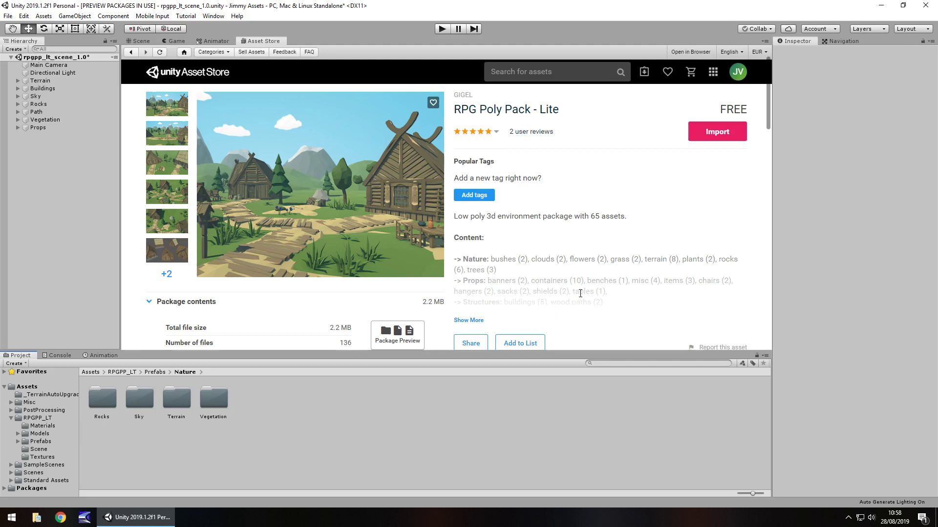
{"action": "left_click", "coordinate": [140, 41]}
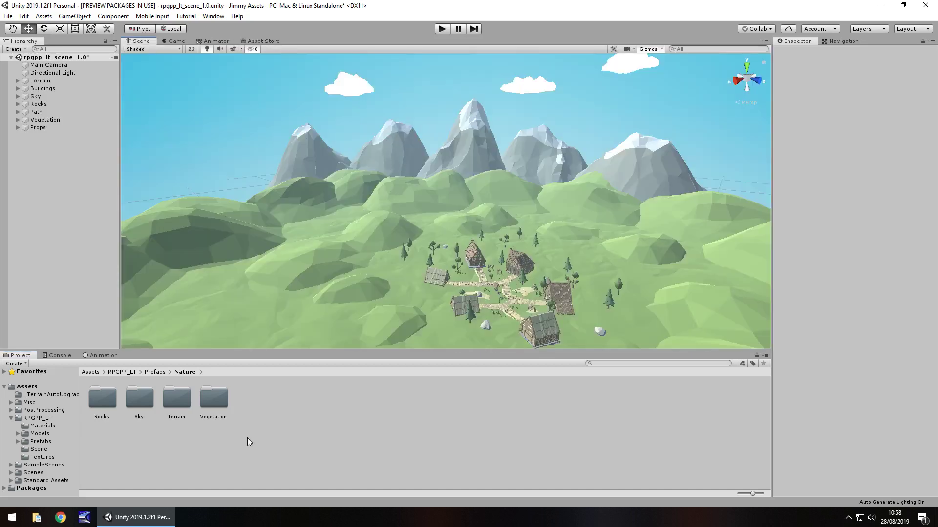
Step: Show the Scene folder, then zoom and orbit close among the village houses toward the mountains
{"action": "left_click", "coordinate": [39, 450]}
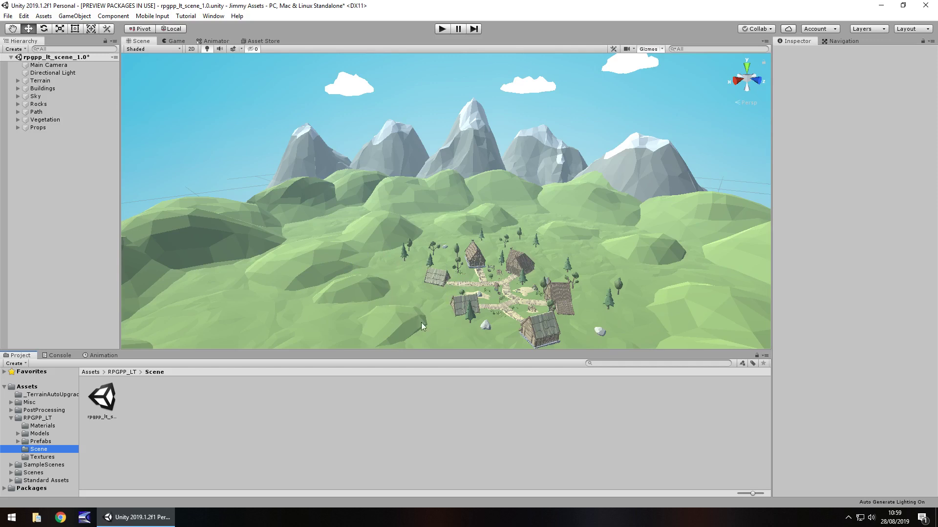
{"action": "scroll", "coordinate": [430, 324], "scroll_direction": "up", "scroll_amount": 8}
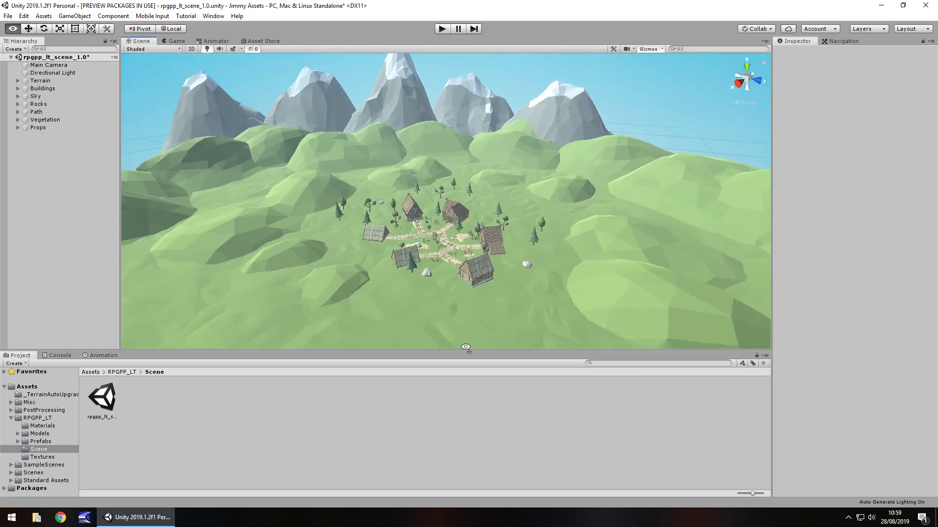
{"action": "scroll", "coordinate": [451, 289], "scroll_direction": "up", "scroll_amount": 6}
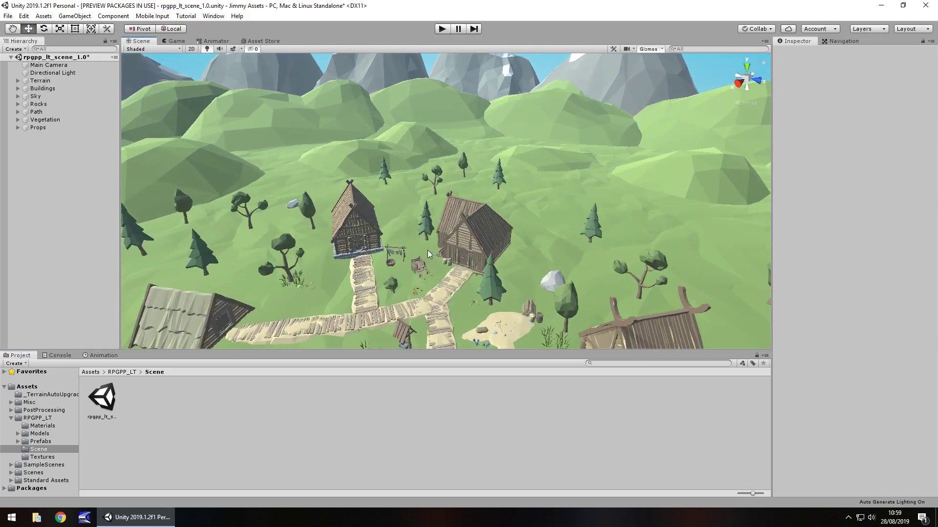
{"action": "middle_click_drag", "start_coordinate": [493, 273], "coordinate": [508, 334]}
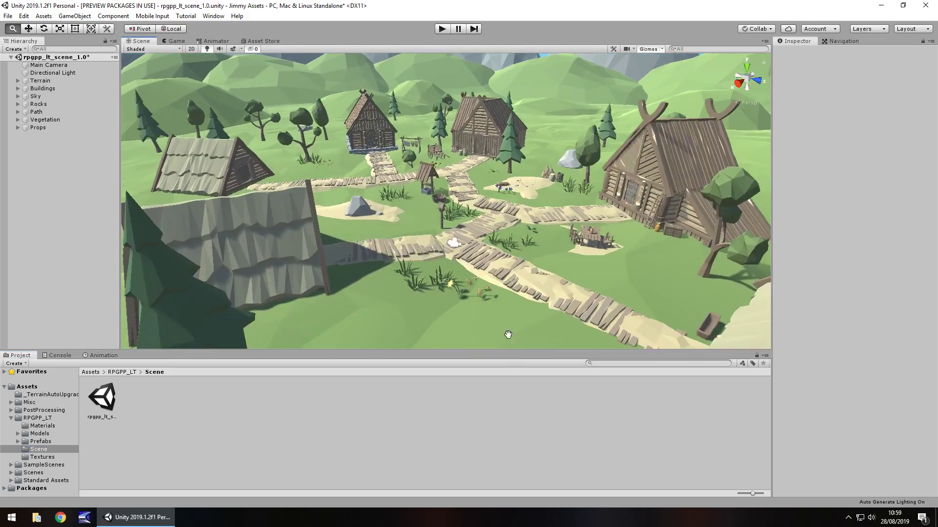
{"action": "left_click_drag", "start_coordinate": [508, 335], "coordinate": [460, 219], "text": "alt"}
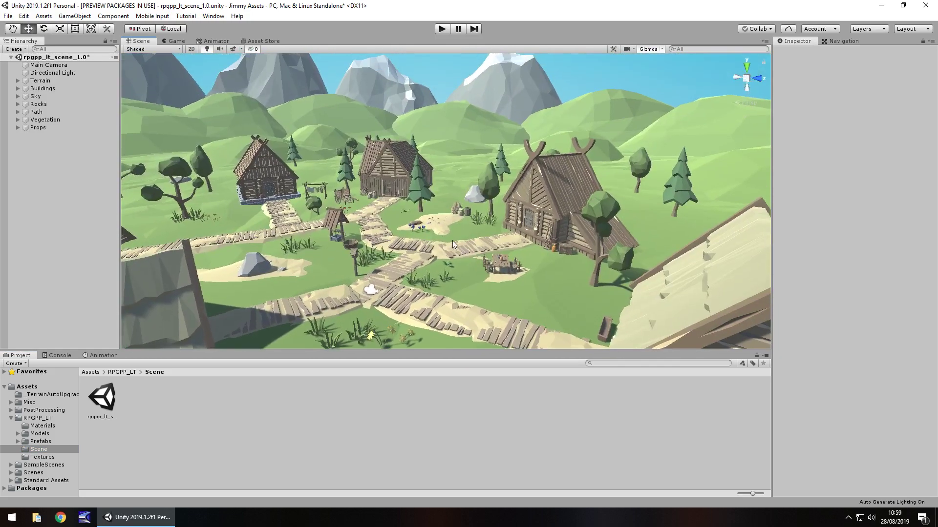
{"action": "scroll", "coordinate": [452, 241], "scroll_direction": "up", "scroll_amount": 10}
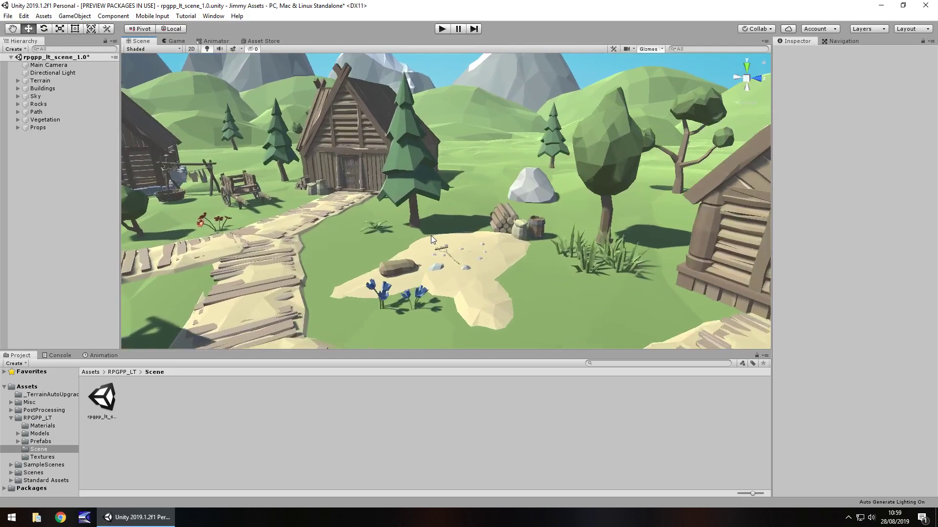
{"action": "scroll", "coordinate": [425, 240], "scroll_direction": "up", "scroll_amount": 10}
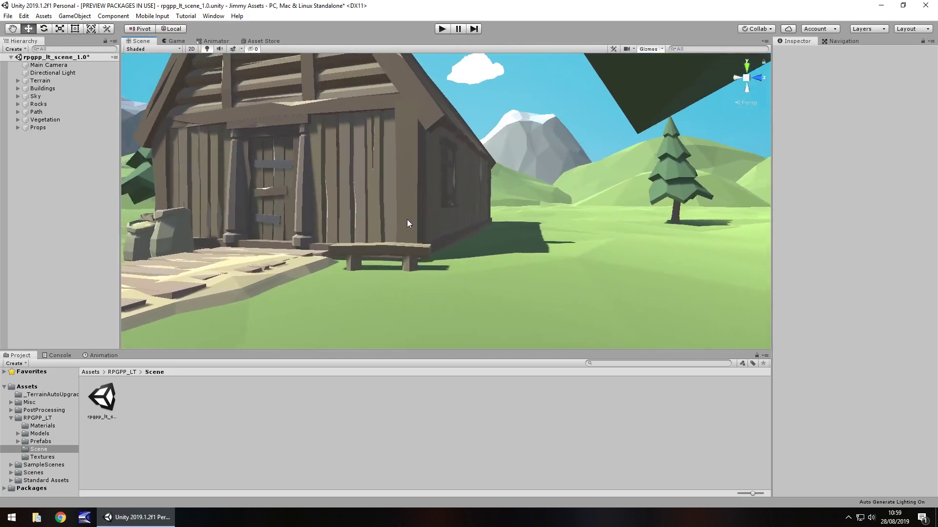
{"action": "scroll", "coordinate": [404, 220], "scroll_direction": "up", "scroll_amount": 8}
{"action": "scroll", "coordinate": [403, 220], "scroll_direction": "down", "scroll_amount": 8}
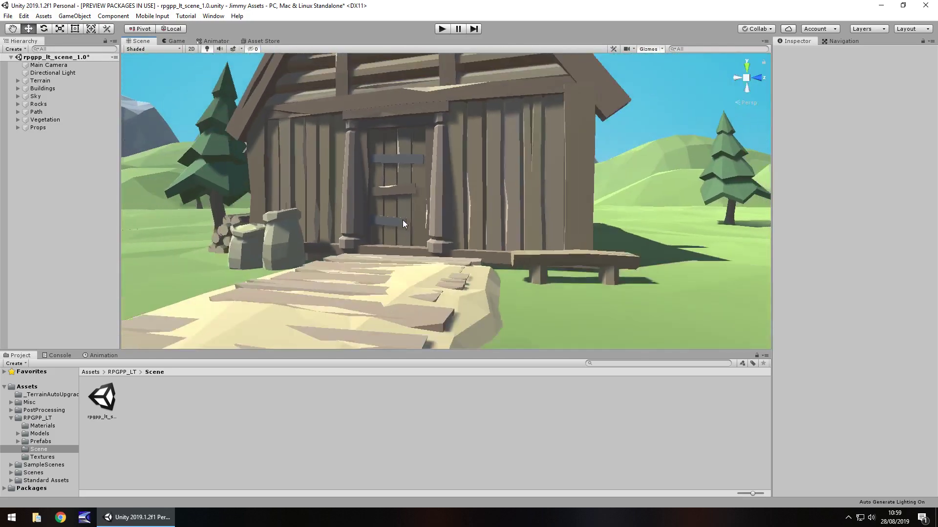
{"action": "scroll", "coordinate": [403, 220], "scroll_direction": "down", "scroll_amount": 15}
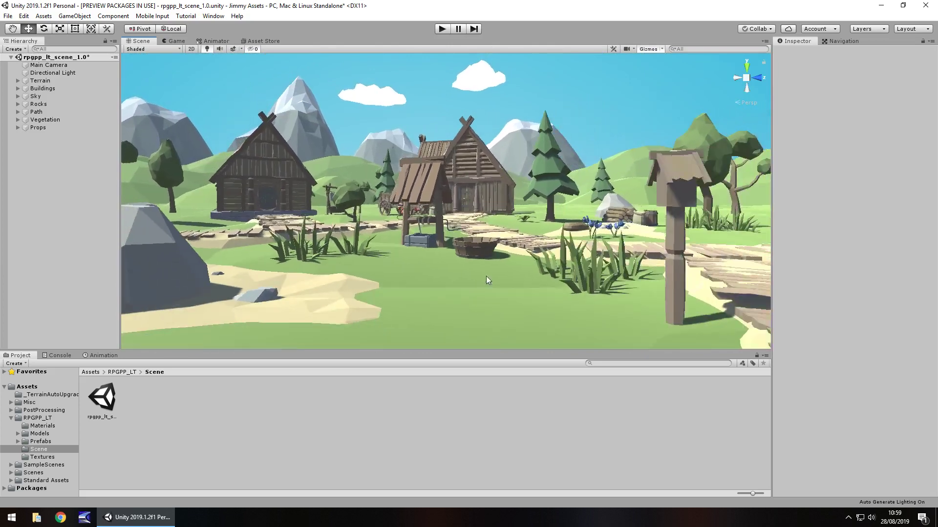
{"action": "scroll", "coordinate": [487, 280], "scroll_direction": "down", "scroll_amount": 5}
Step: Switch to the Game view and enable Post Processing Behaviour on the Main Camera
{"action": "left_click", "coordinate": [177, 41]}
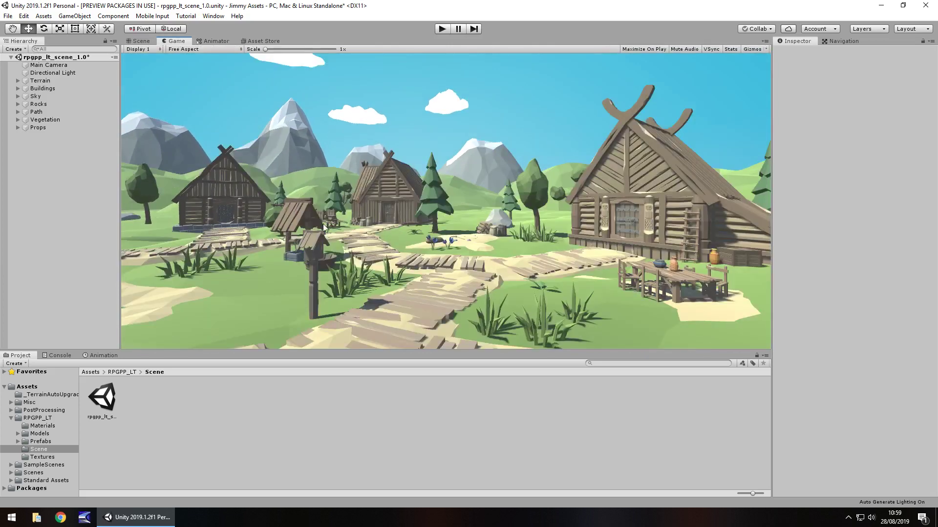
{"action": "left_click", "coordinate": [48, 65]}
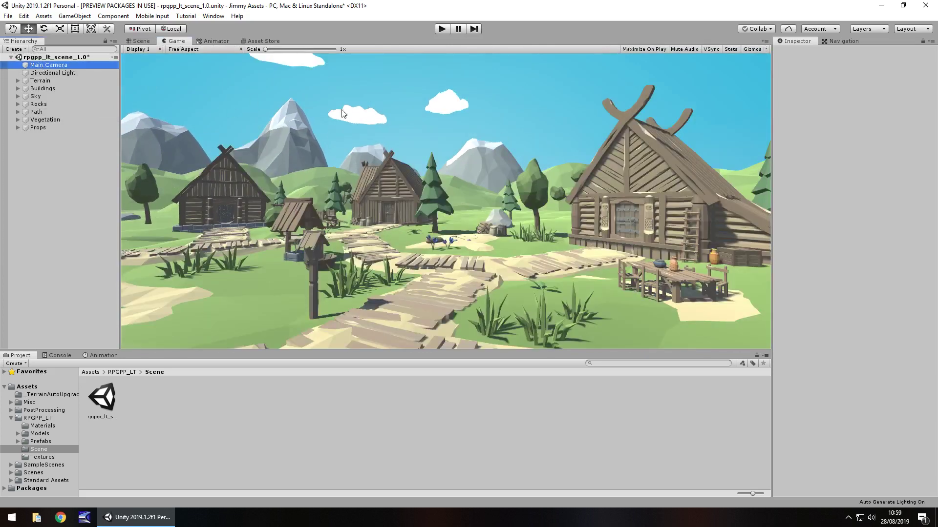
{"action": "left_click", "coordinate": [793, 359]}
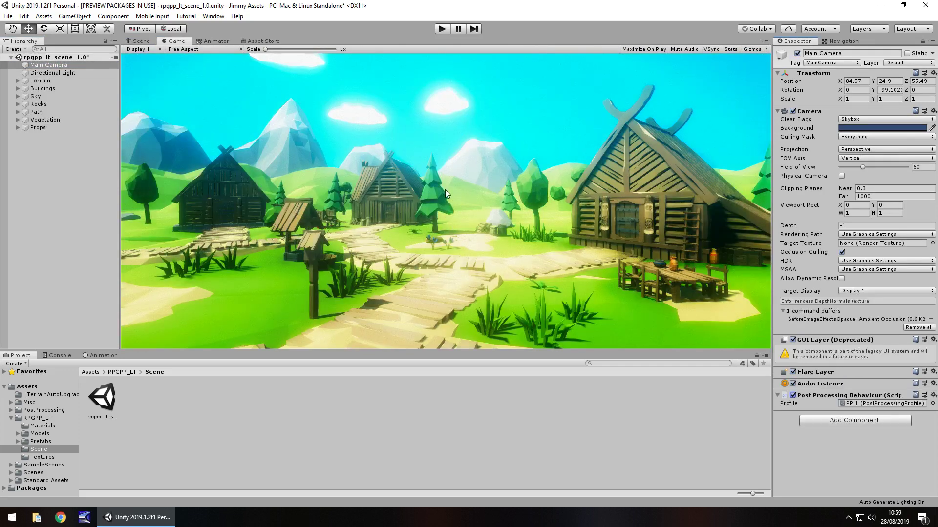
Step: Compare PPPro1, PP through PP 4 and Postprocess_FloodedGrounds profiles, settling on PPPro2
{"action": "left_click", "coordinate": [933, 405]}
{"action": "left_click", "coordinate": [579, 210]}
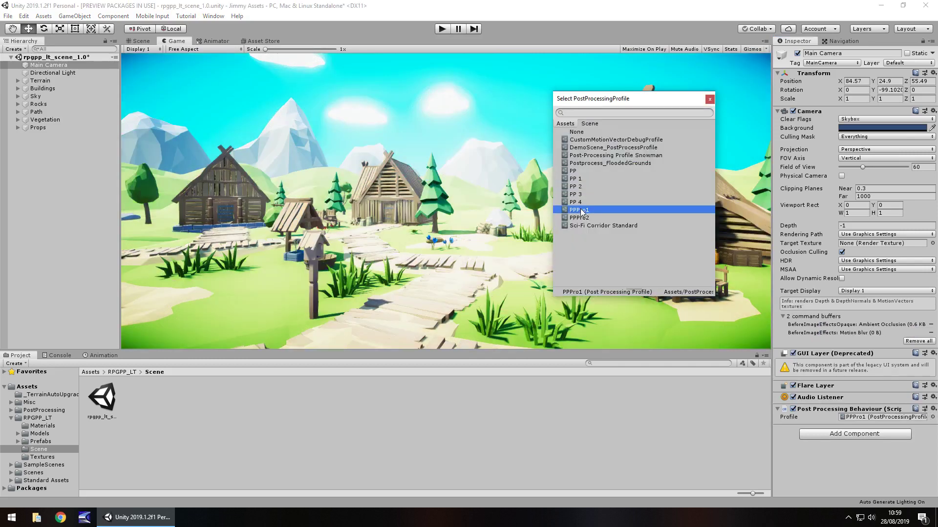
{"action": "left_click", "coordinate": [580, 218]}
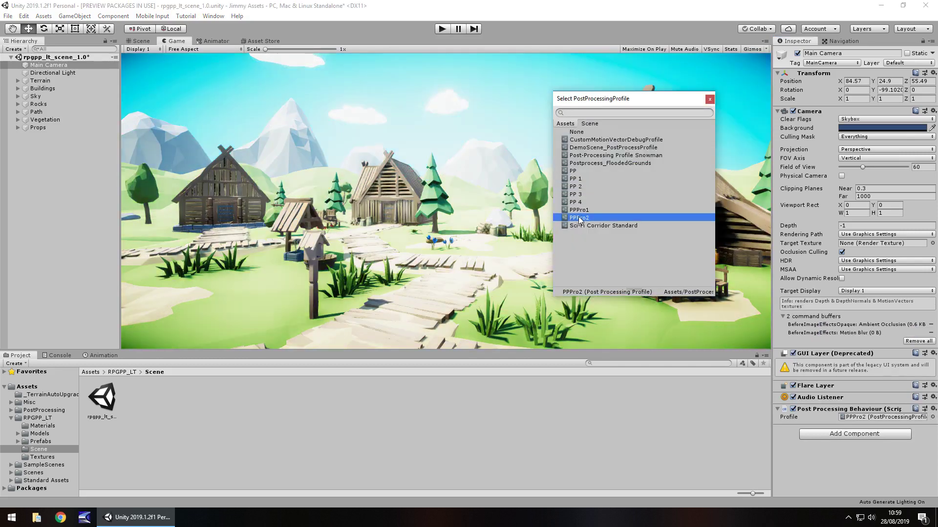
{"action": "left_click", "coordinate": [576, 202]}
{"action": "left_click", "coordinate": [577, 194]}
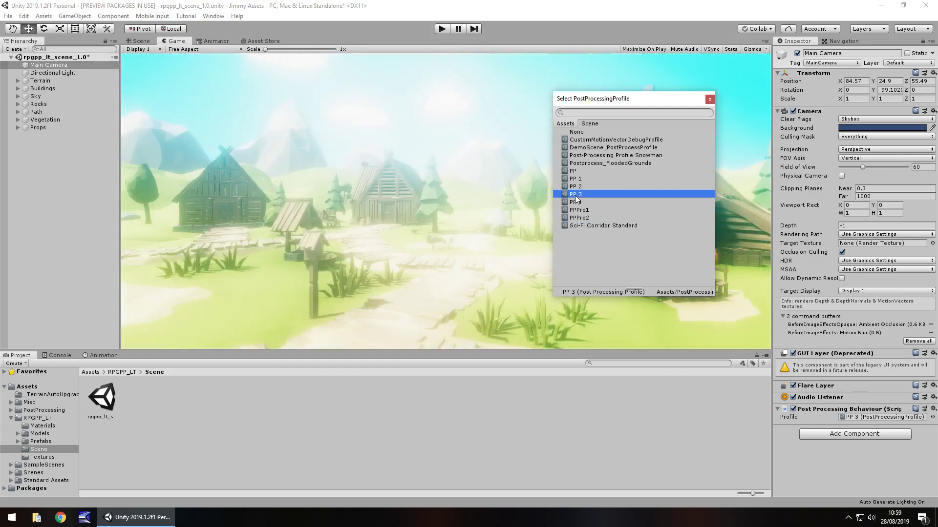
{"action": "left_click", "coordinate": [576, 187]}
{"action": "left_click", "coordinate": [575, 179]}
{"action": "left_click", "coordinate": [574, 171]}
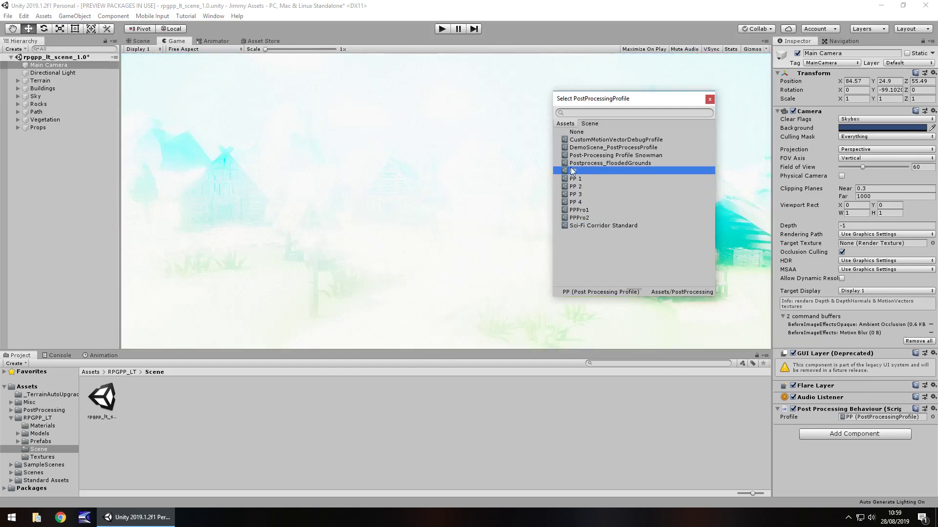
{"action": "left_click", "coordinate": [578, 163]}
{"action": "left_click", "coordinate": [588, 218]}
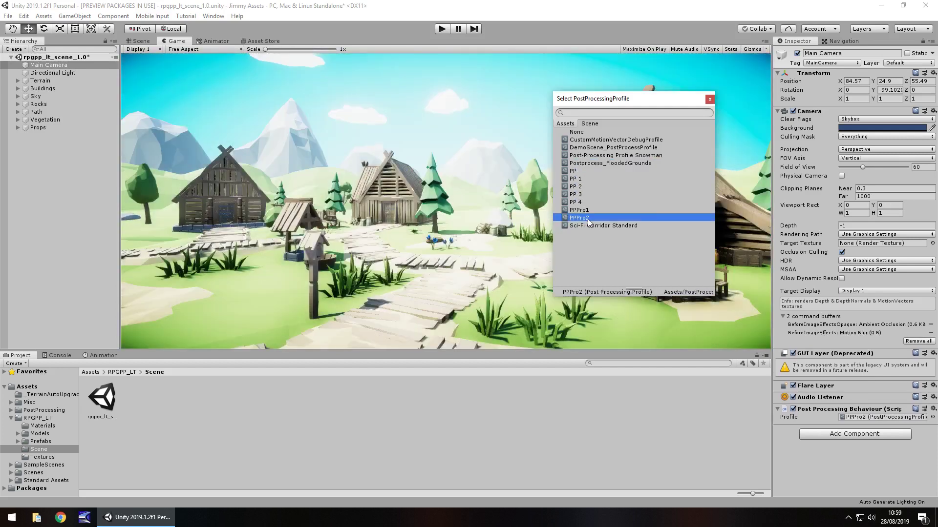
{"action": "left_click", "coordinate": [709, 99]}
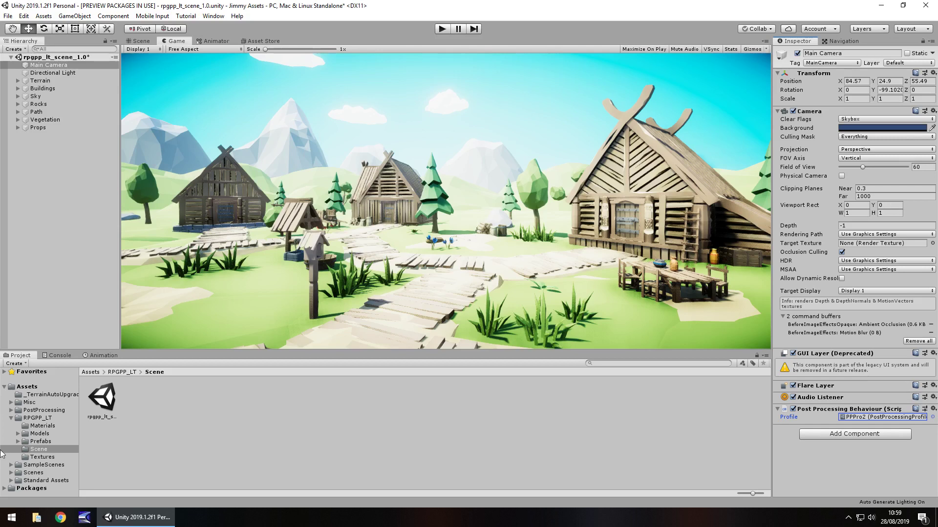
Step: Expand the Prefabs folder and look through its Nature, Props and Structures subfolders
{"action": "left_click", "coordinate": [44, 441]}
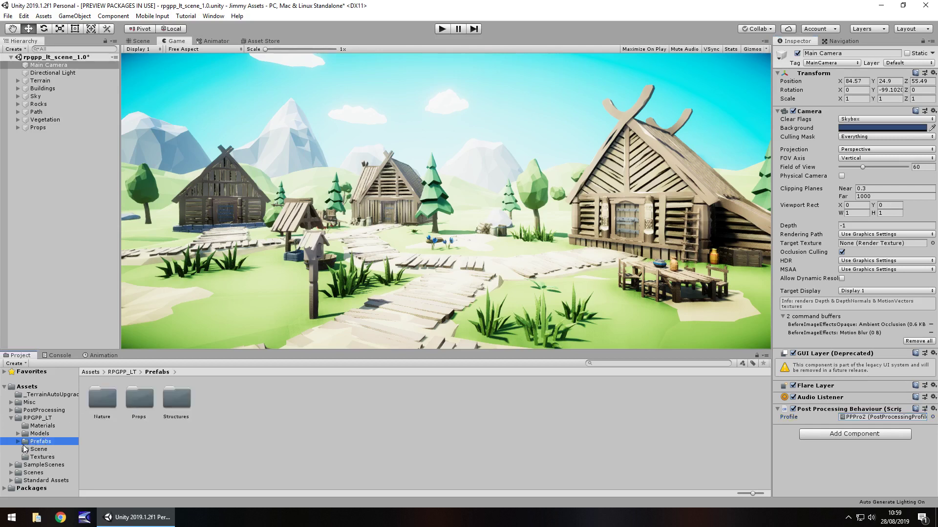
{"action": "left_click", "coordinate": [17, 442]}
{"action": "left_click", "coordinate": [45, 450]}
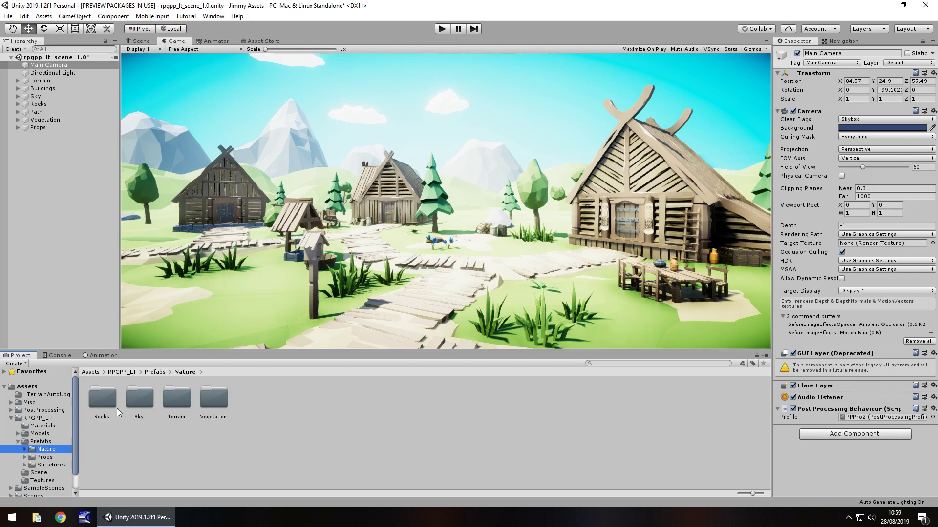
{"action": "left_click", "coordinate": [41, 458]}
{"action": "left_click", "coordinate": [48, 465]}
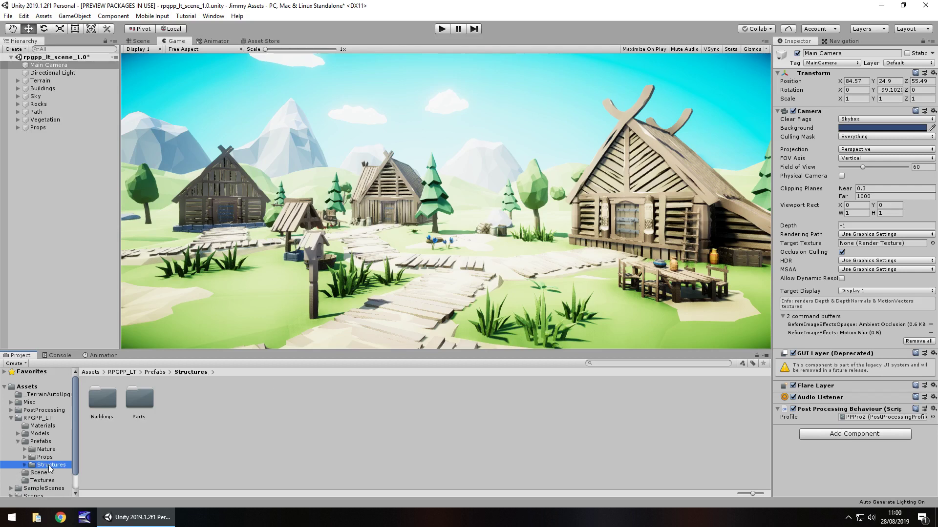
Step: Open Parts > Wood_path, then Buildings > Bld_closed to show the closed building prefabs
{"action": "double_click", "coordinate": [141, 402]}
{"action": "left_click", "coordinate": [100, 402]}
{"action": "double_click", "coordinate": [101, 402]}
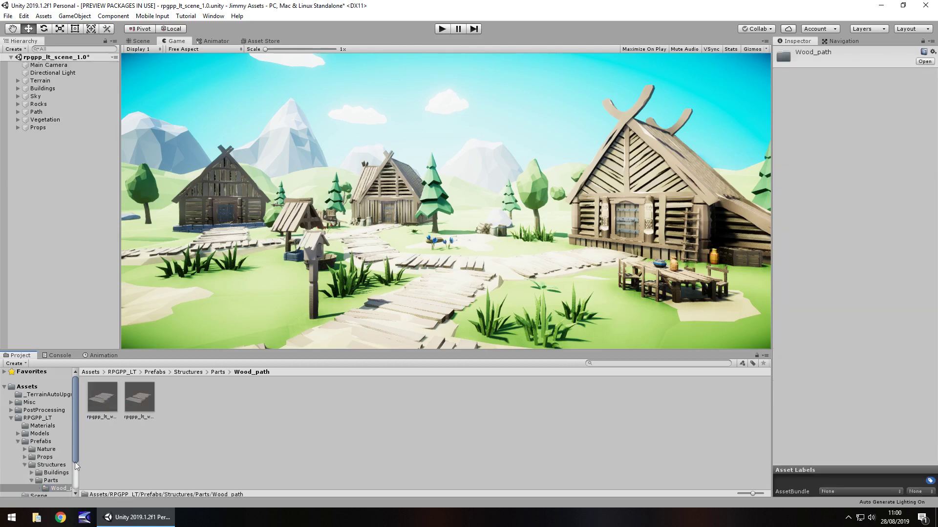
{"action": "left_click", "coordinate": [50, 481]}
{"action": "left_click", "coordinate": [55, 473]}
{"action": "double_click", "coordinate": [102, 398]}
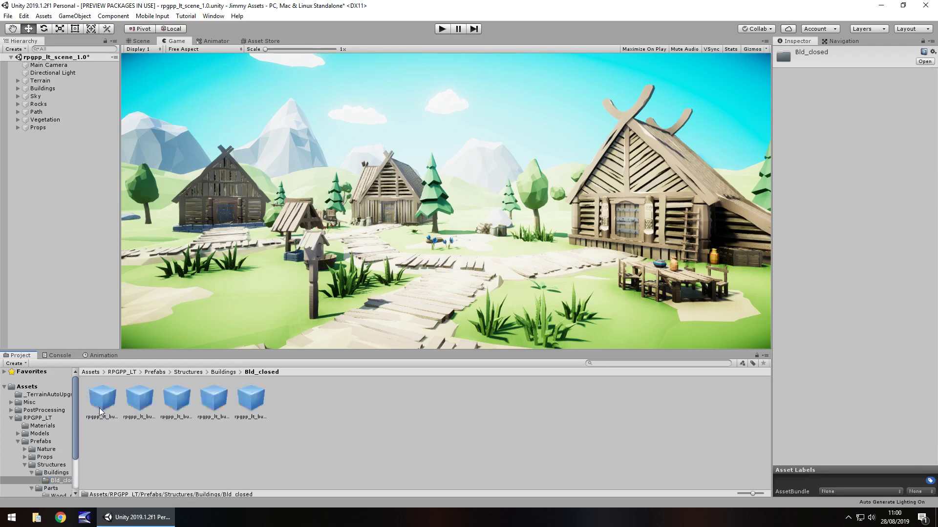
Step: Place rpgpp_lt_building_03 in the village and slide it along Z from 19.12 to 11.15
{"action": "left_click_drag", "start_coordinate": [177, 398], "coordinate": [359, 286]}
{"action": "key", "text": "f"}
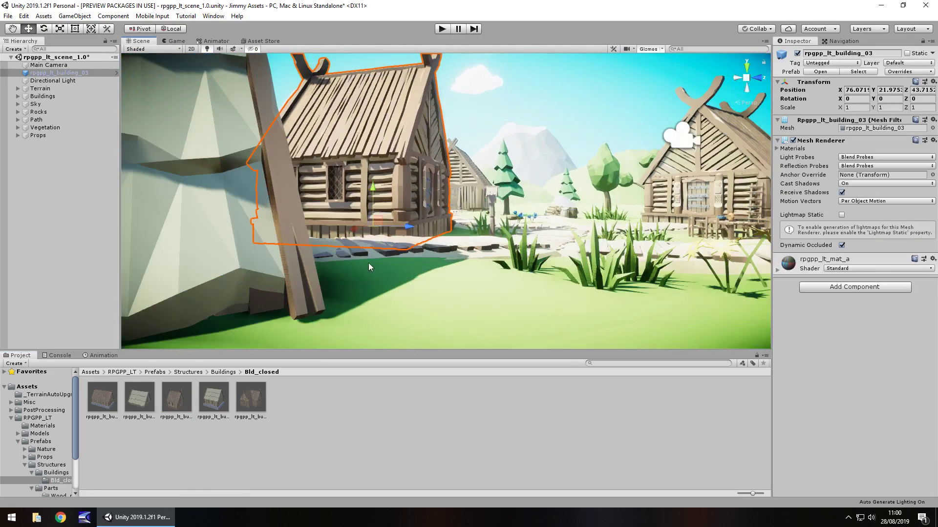
{"action": "left_click_drag", "start_coordinate": [359, 325], "coordinate": [286, 151]}
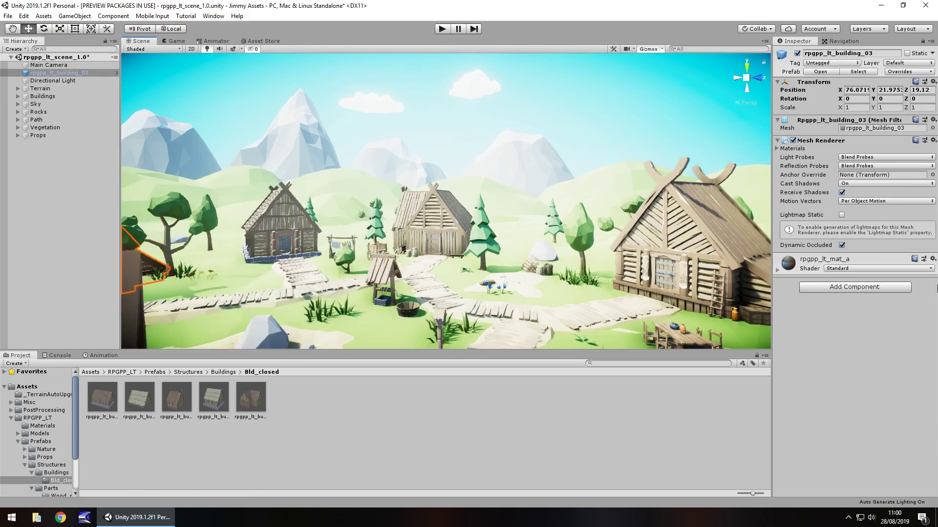
{"action": "key", "text": "f"}
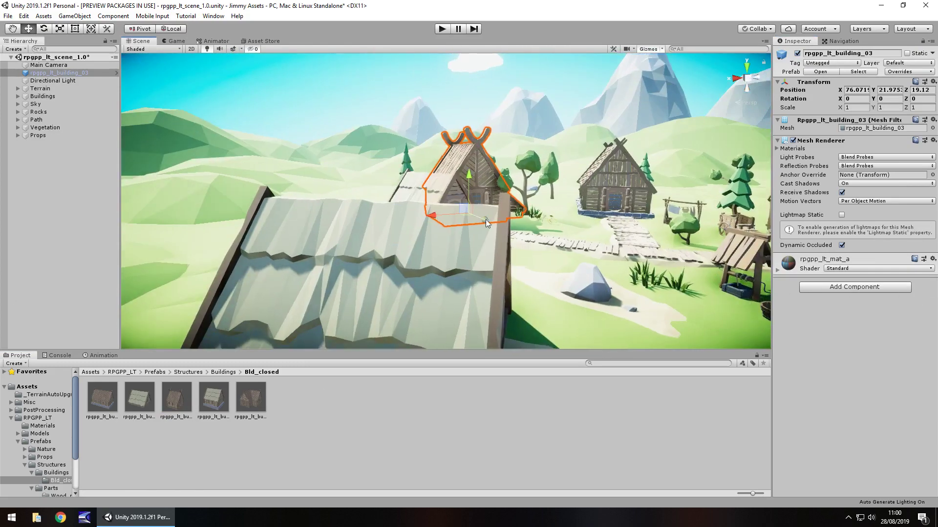
{"action": "left_click_drag", "start_coordinate": [491, 221], "coordinate": [466, 212]}
{"action": "right_click_drag", "start_coordinate": [467, 212], "coordinate": [488, 277]}
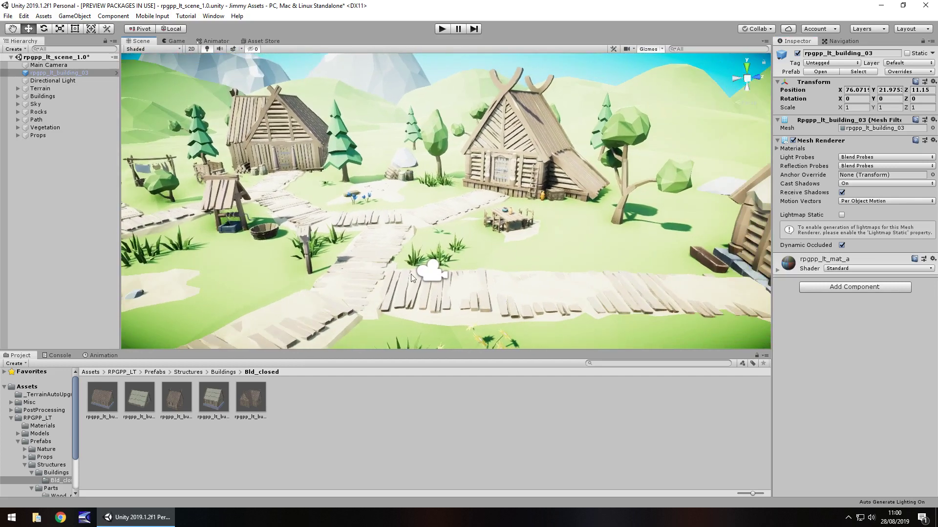
{"action": "right_click_drag", "start_coordinate": [535, 248], "coordinate": [562, 246]}
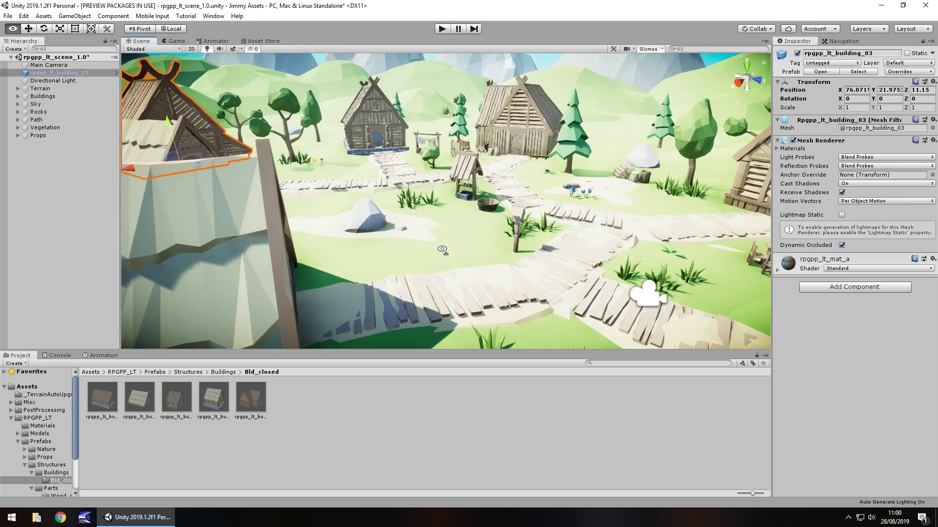
Step: Show the Nature prefab folders and zoom the Scene view out over the village
{"action": "left_click", "coordinate": [44, 457]}
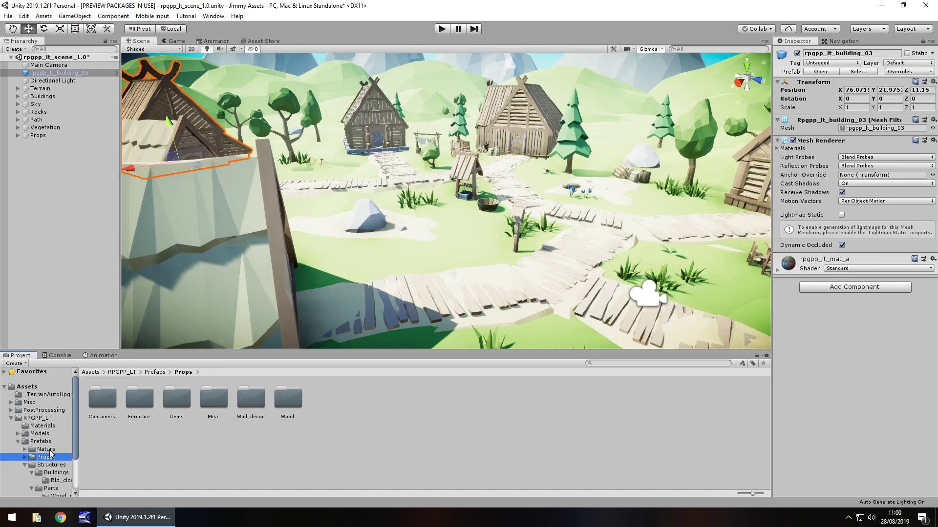
{"action": "left_click", "coordinate": [47, 450]}
{"action": "scroll", "coordinate": [376, 214], "scroll_direction": "down", "scroll_amount": 10}
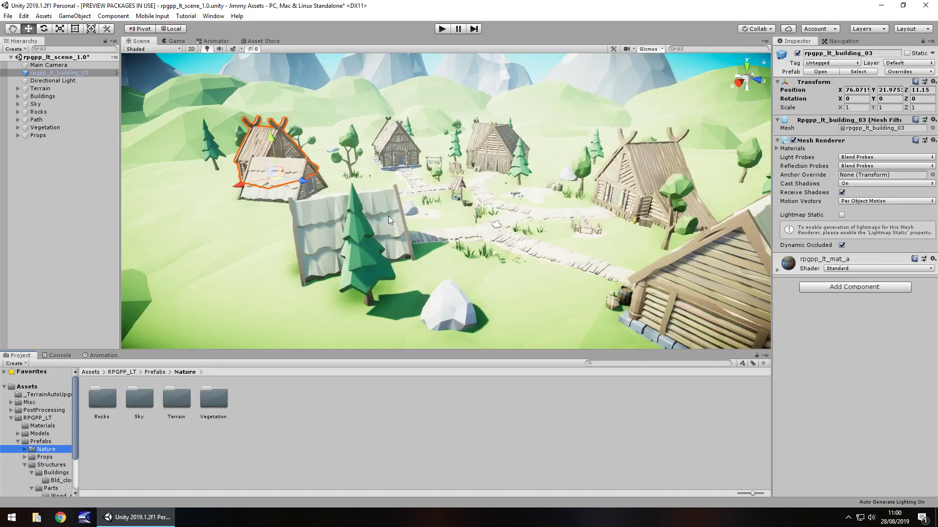
{"action": "scroll", "coordinate": [396, 218], "scroll_direction": "down", "scroll_amount": 1}
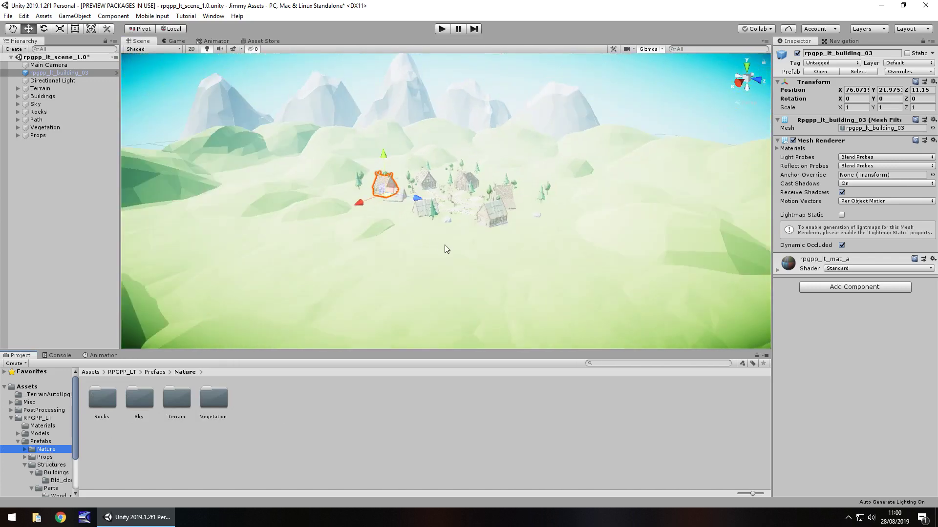
Step: Select and frame several grass terrain pieces of the village ground
{"action": "left_click", "coordinate": [382, 282]}
{"action": "key", "text": "f"}
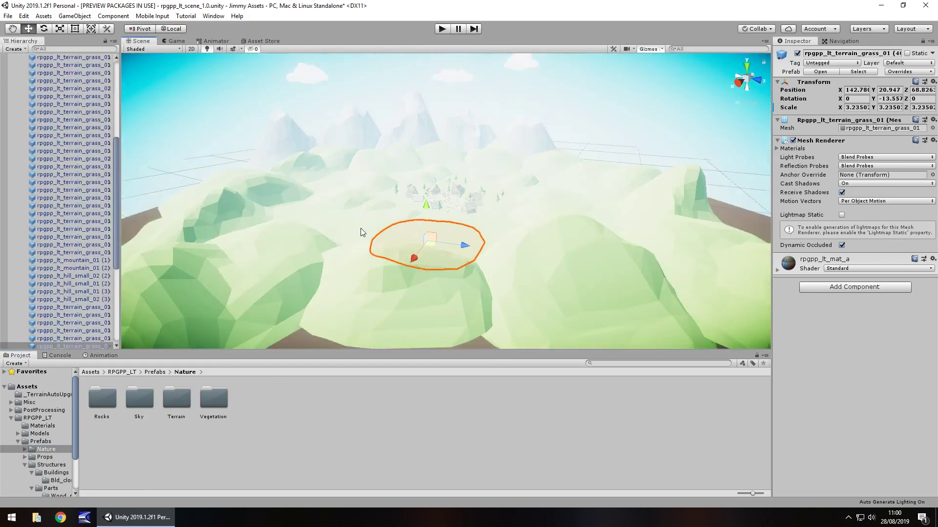
{"action": "left_click", "coordinate": [360, 232]}
{"action": "left_click", "coordinate": [341, 276]}
{"action": "left_click", "coordinate": [463, 271]}
Step: Inspect hill pieces like rpgpp_lt_hill_small_01 (2) and rpgpp_lt_hill_small_02 (9), then tilt skyward
{"action": "left_click", "coordinate": [598, 229]}
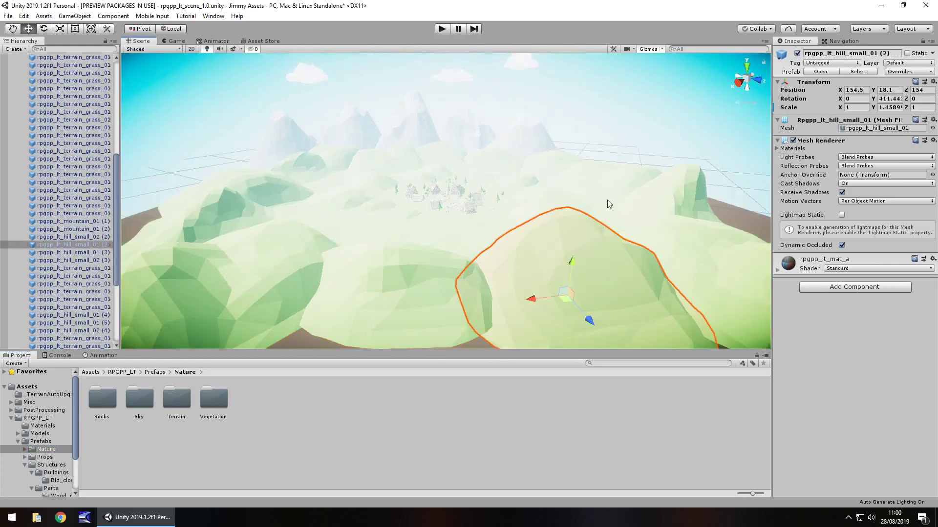
{"action": "left_click", "coordinate": [608, 200]}
{"action": "left_click", "coordinate": [427, 244]}
{"action": "left_click", "coordinate": [335, 224]}
{"action": "left_click", "coordinate": [331, 192]}
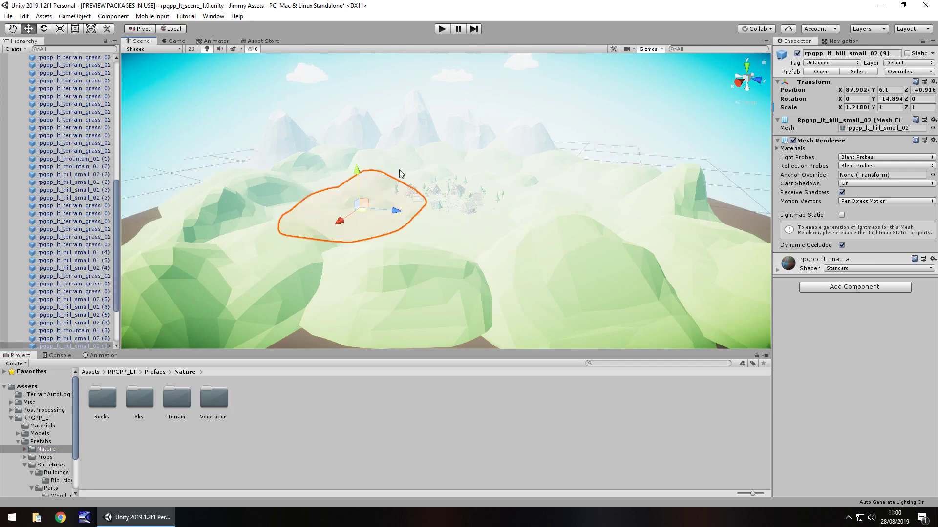
{"action": "left_click", "coordinate": [399, 168]}
{"action": "left_click", "coordinate": [566, 166]}
{"action": "left_click", "coordinate": [617, 180]}
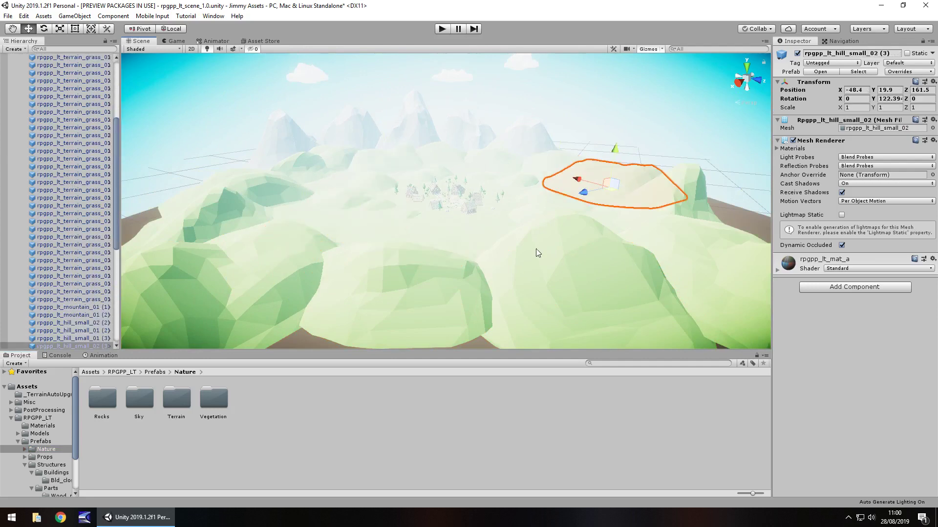
{"action": "scroll", "coordinate": [535, 248], "scroll_direction": "up", "scroll_amount": 10}
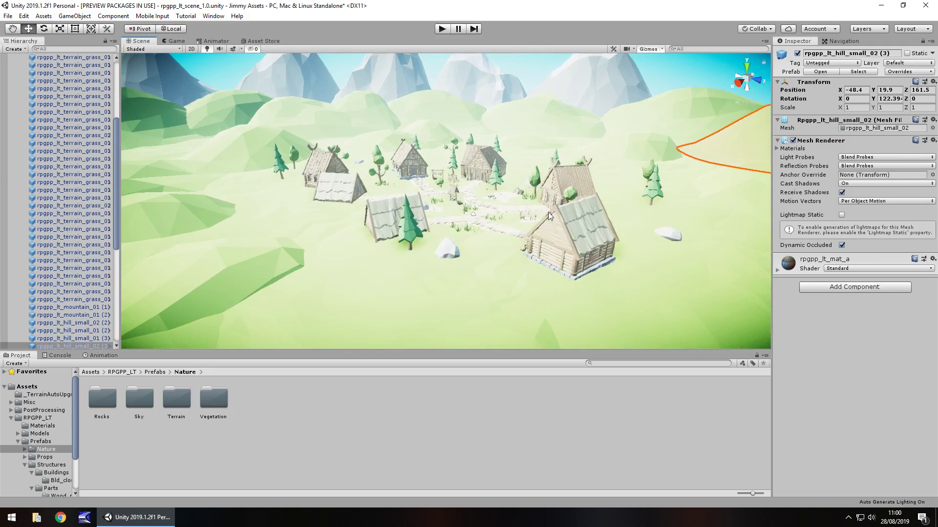
{"action": "right_click_drag", "start_coordinate": [548, 212], "coordinate": [541, 235]}
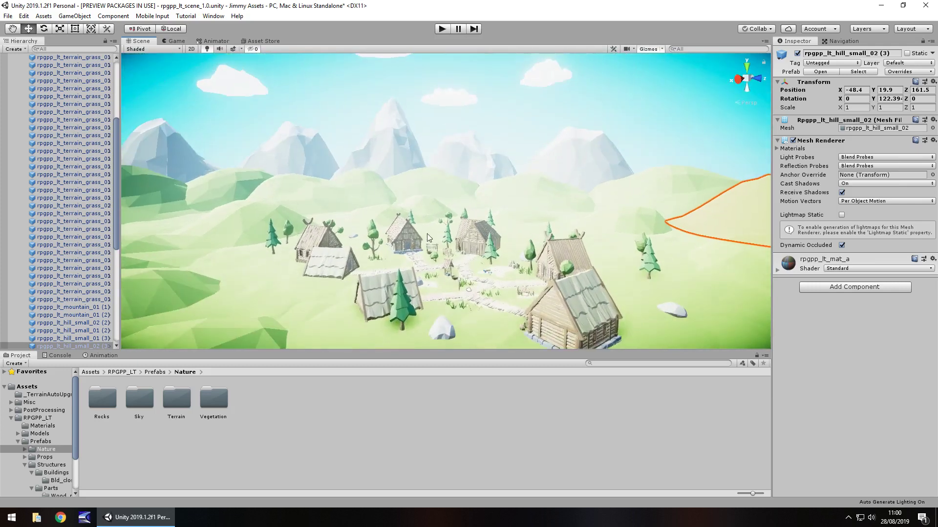
{"action": "right_click_drag", "start_coordinate": [400, 225], "coordinate": [495, 203]}
Step: Raise the rpgpp_lt_sky_01 dome to Y 326, preview it in Game view, then undo to 156
{"action": "left_click", "coordinate": [481, 150]}
{"action": "key", "text": "f"}
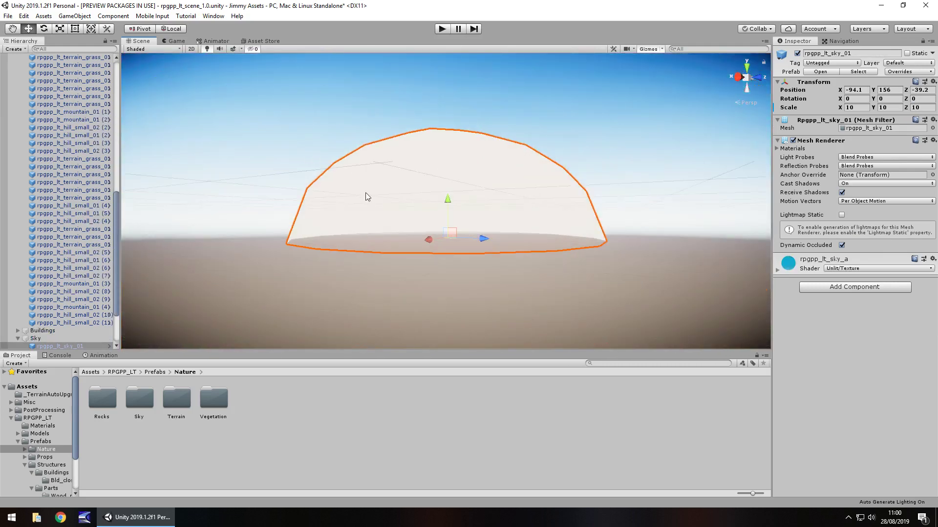
{"action": "scroll", "coordinate": [342, 329], "scroll_direction": "up", "scroll_amount": 5}
{"action": "scroll", "coordinate": [343, 328], "scroll_direction": "down", "scroll_amount": 5}
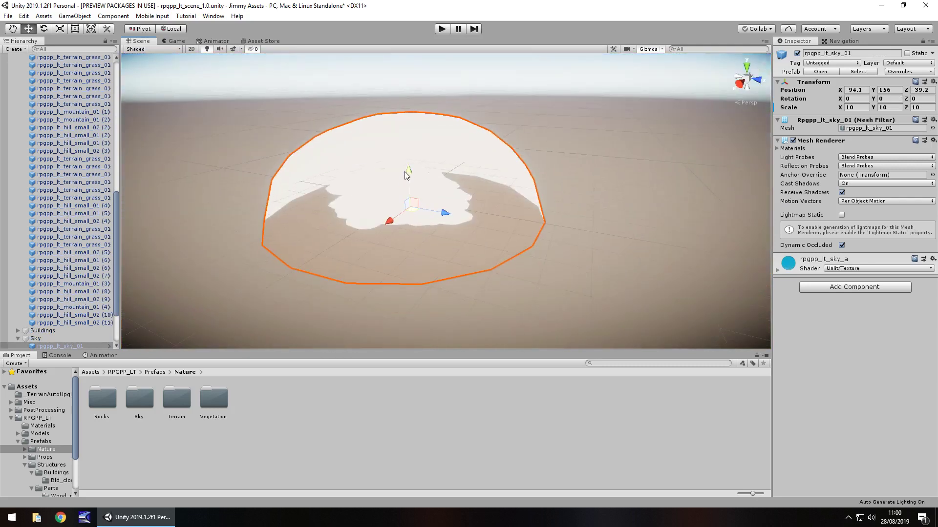
{"action": "left_click_drag", "start_coordinate": [405, 172], "coordinate": [352, 54]}
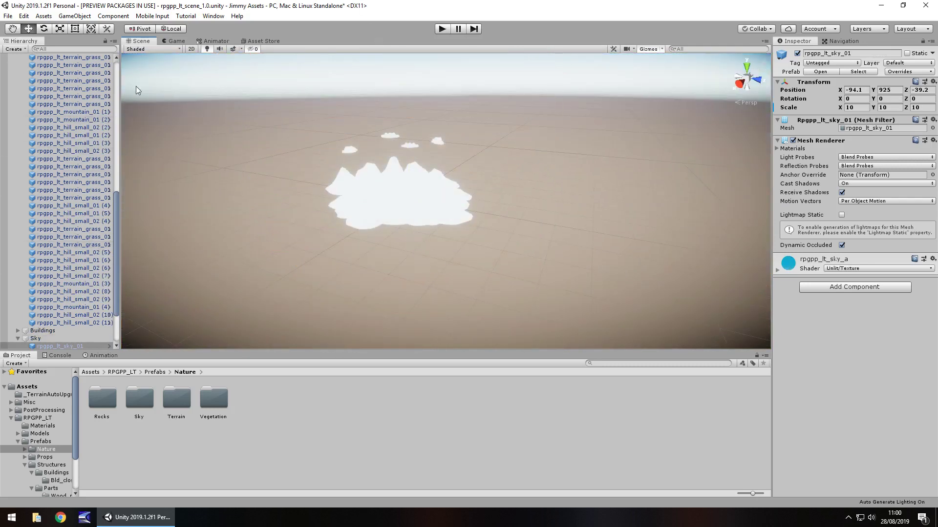
{"action": "left_click", "coordinate": [174, 41]}
{"action": "left_click", "coordinate": [143, 41]}
{"action": "key", "text": "ctrl+z"}
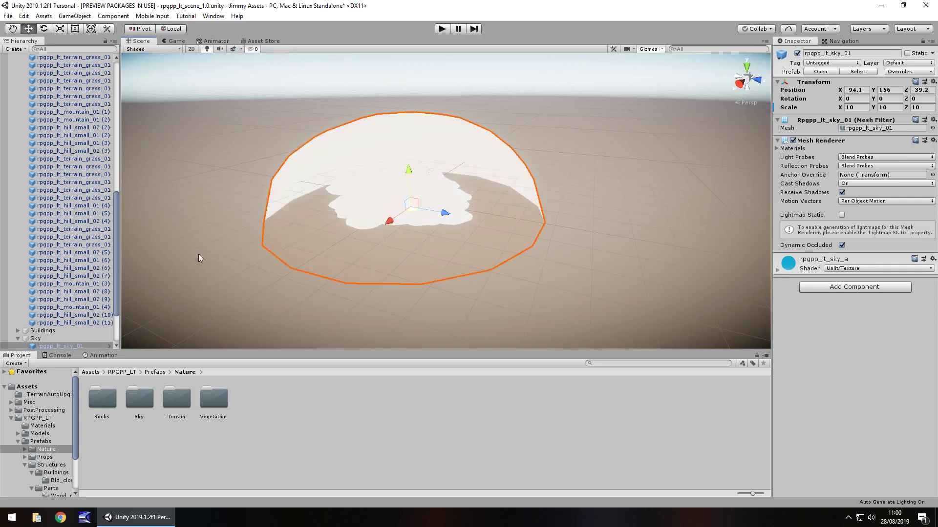
Step: Zoom the Scene view in close over the village houses and trees
{"action": "scroll", "coordinate": [400, 218], "scroll_direction": "up", "scroll_amount": 10}
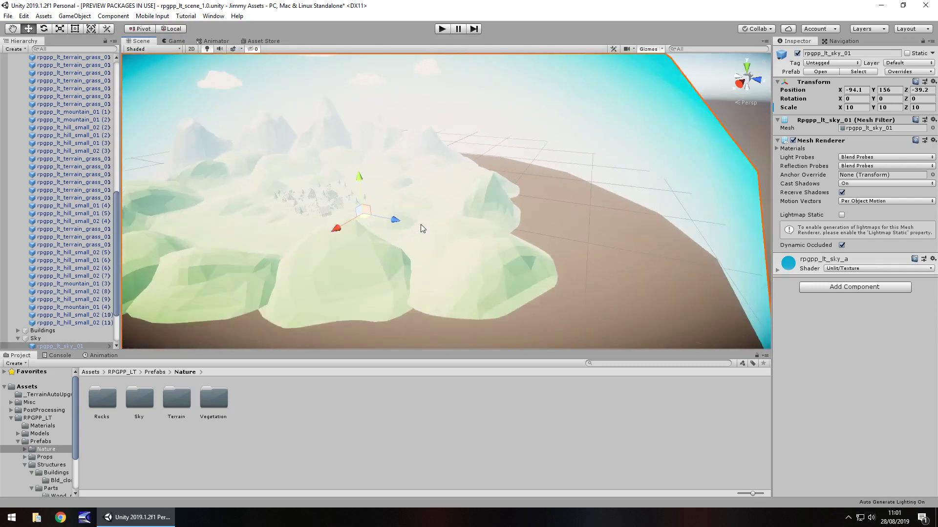
{"action": "scroll", "coordinate": [423, 228], "scroll_direction": "up", "scroll_amount": 10}
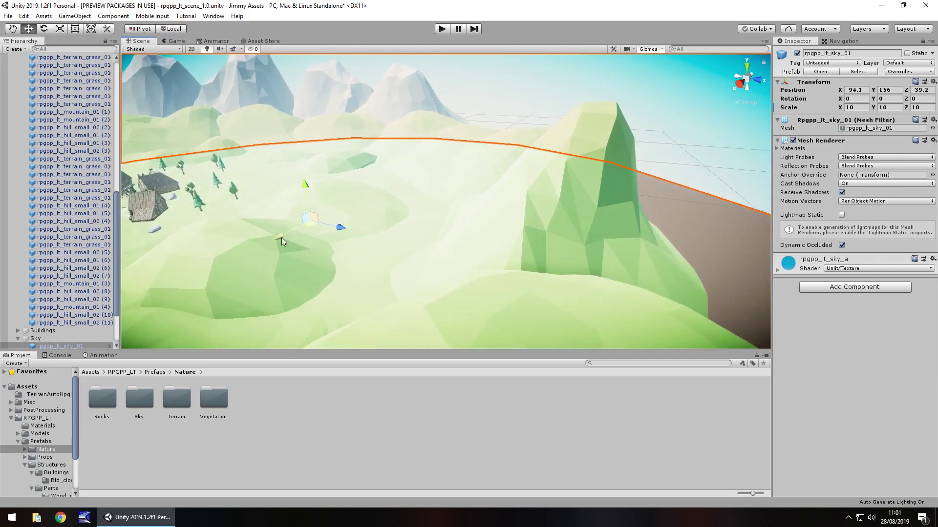
{"action": "scroll", "coordinate": [274, 254], "scroll_direction": "down", "scroll_amount": 5}
{"action": "scroll", "coordinate": [405, 272], "scroll_direction": "up", "scroll_amount": 3}
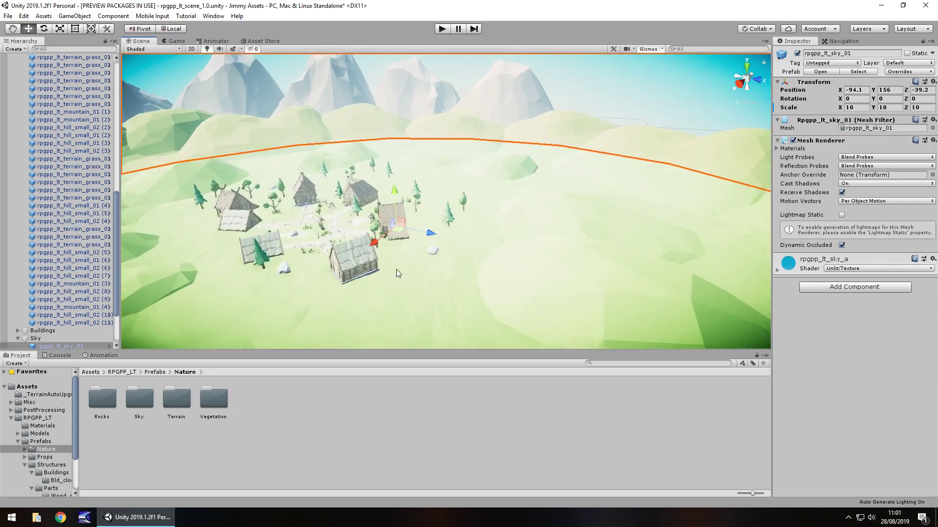
{"action": "scroll", "coordinate": [297, 280], "scroll_direction": "up", "scroll_amount": 4}
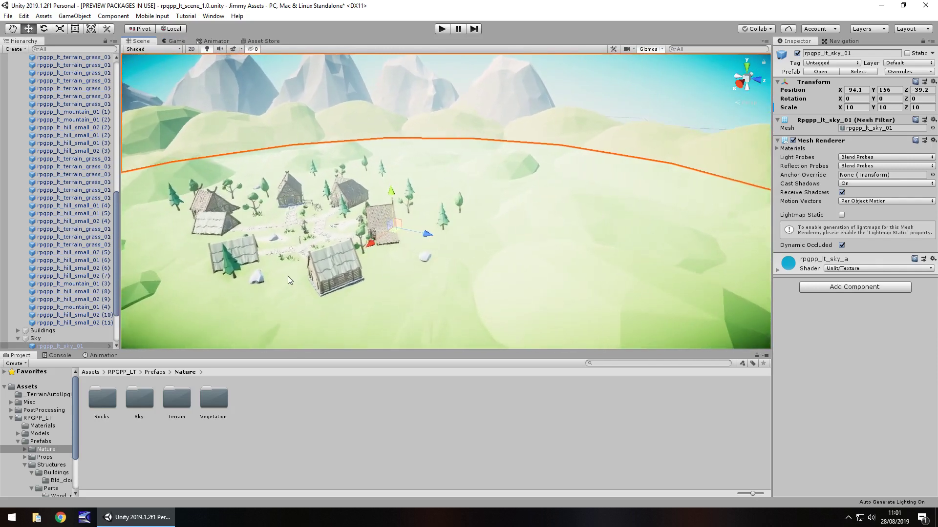
{"action": "scroll", "coordinate": [352, 243], "scroll_direction": "up", "scroll_amount": 5}
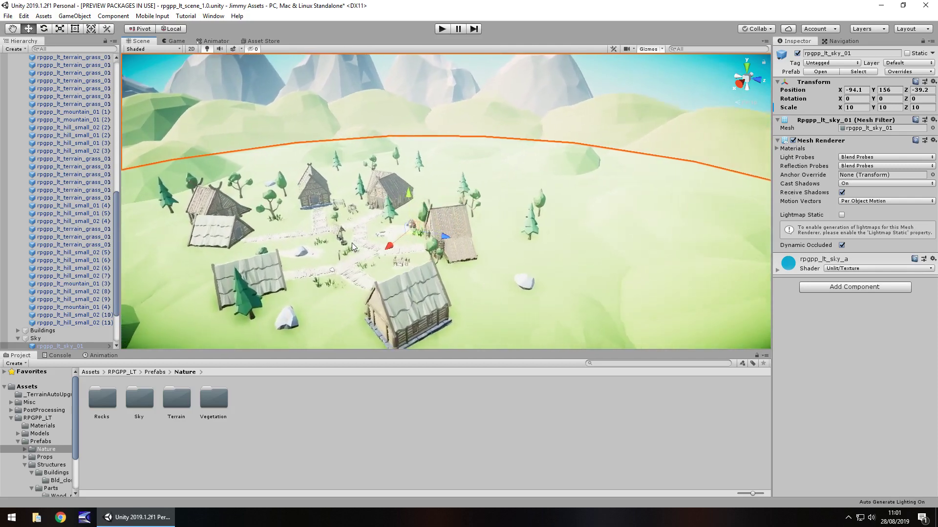
{"action": "scroll", "coordinate": [351, 243], "scroll_direction": "up", "scroll_amount": 8}
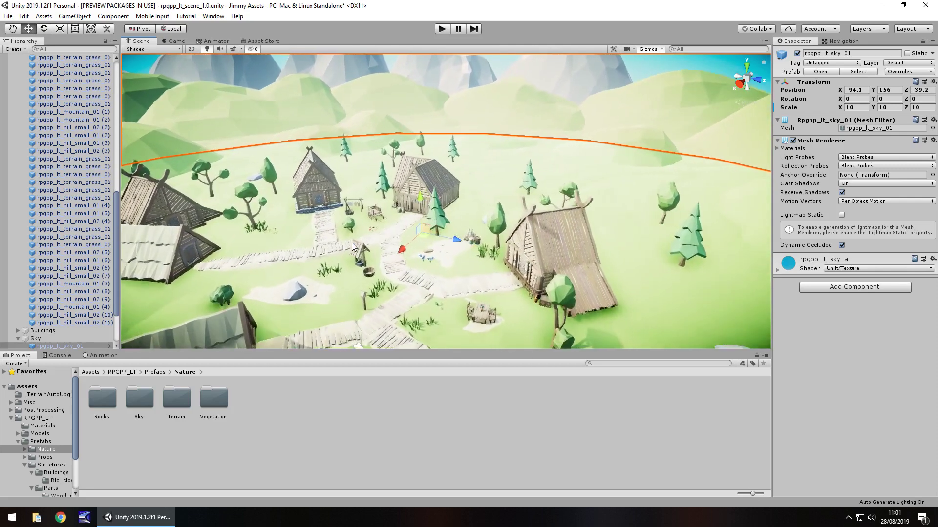
{"action": "scroll", "coordinate": [353, 246], "scroll_direction": "up", "scroll_amount": 8}
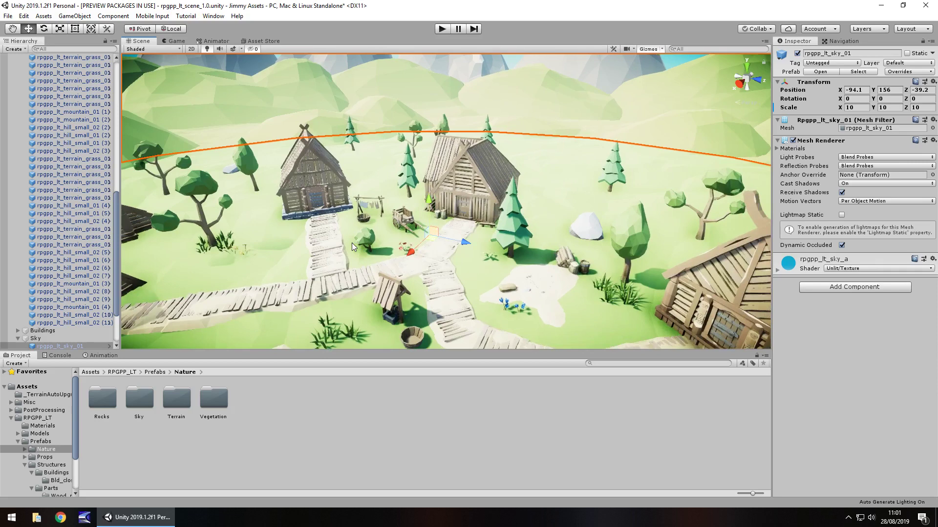
Step: Reframe over the village paths and collapse the Terrain group to reveal the Sky objects
{"action": "right_click_drag", "start_coordinate": [351, 242], "coordinate": [347, 267]}
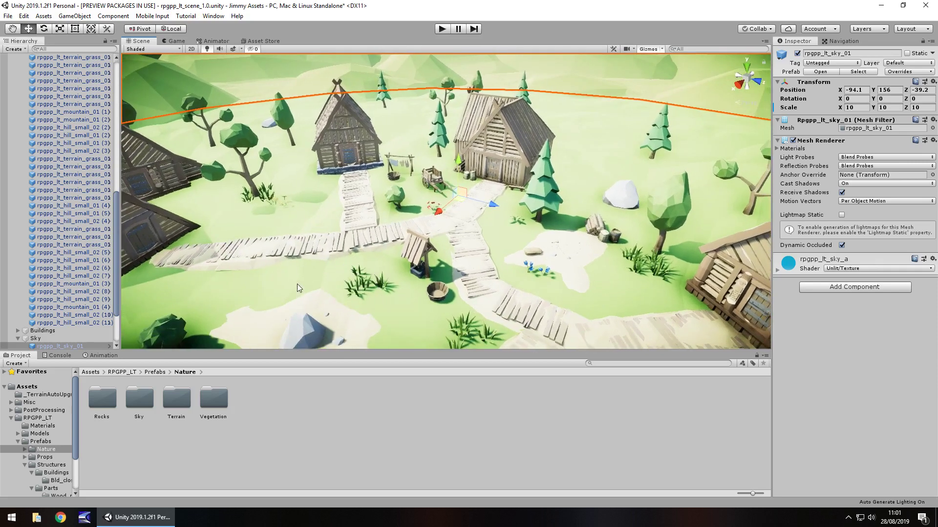
{"action": "right_click_drag", "start_coordinate": [297, 283], "coordinate": [186, 312]}
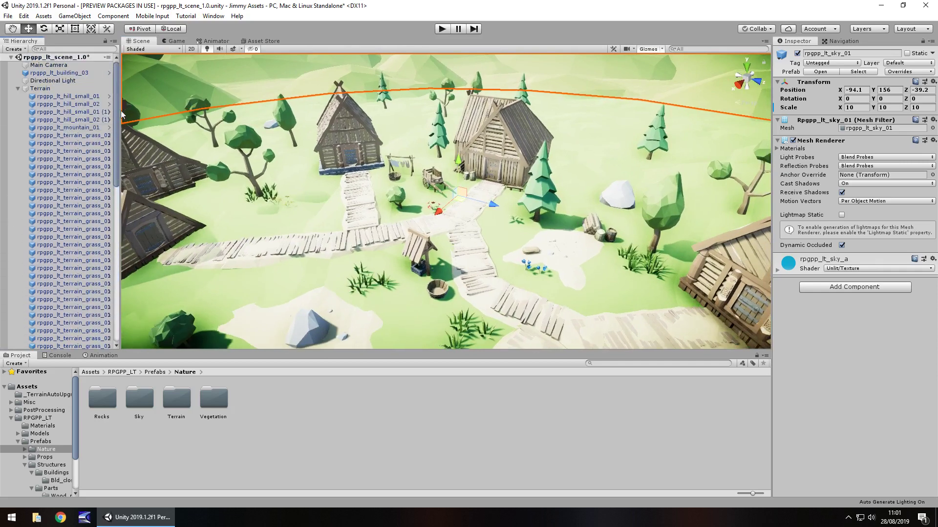
{"action": "left_click", "coordinate": [18, 89]}
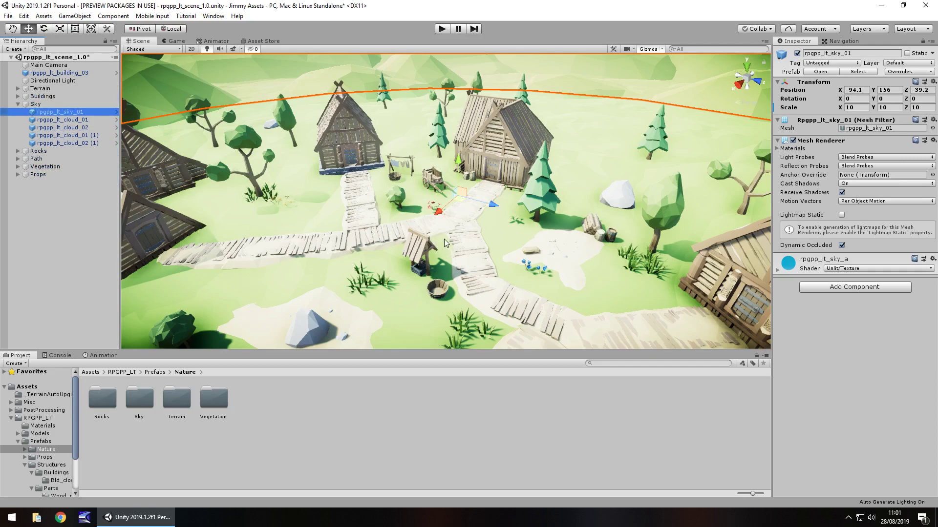
{"action": "left_click_drag", "start_coordinate": [283, 247], "coordinate": [364, 289], "text": "alt"}
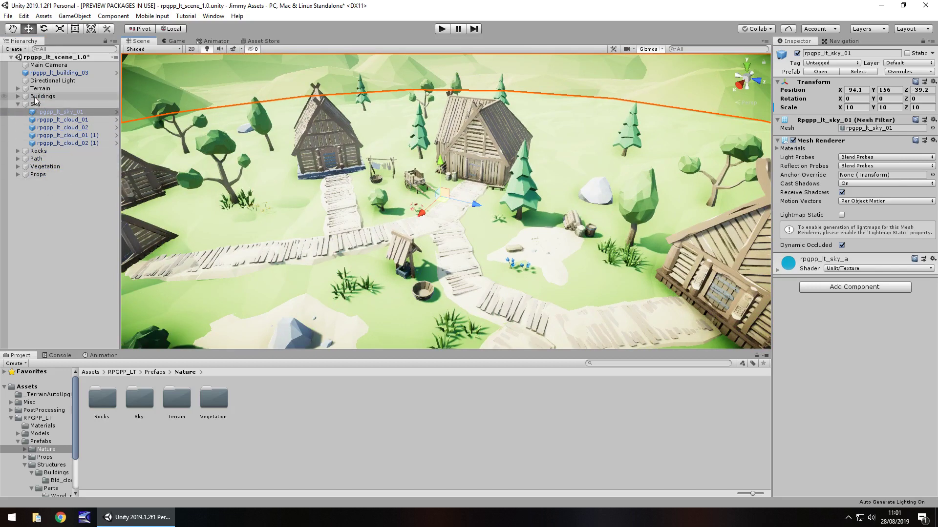
Step: Toggle the Directional Light off and back on while viewing the village in Game view
{"action": "left_click", "coordinate": [49, 81]}
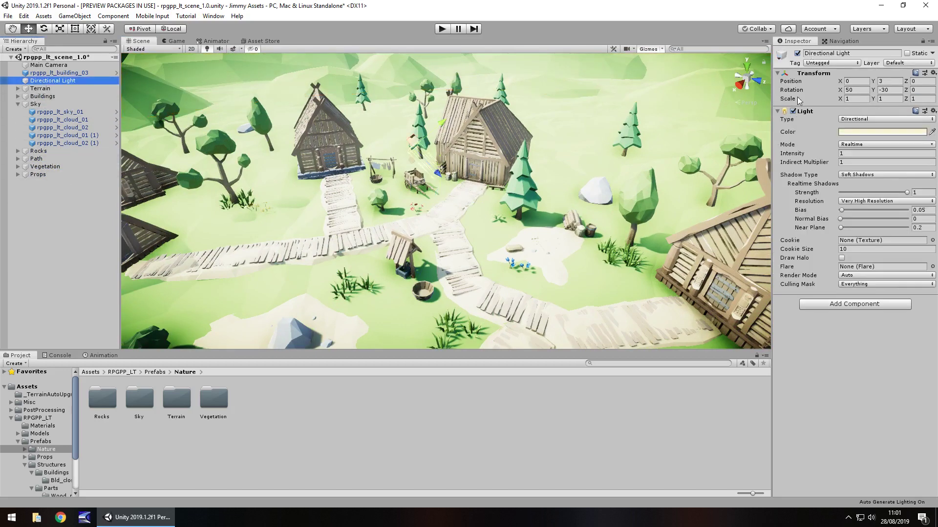
{"action": "left_click", "coordinate": [797, 54]}
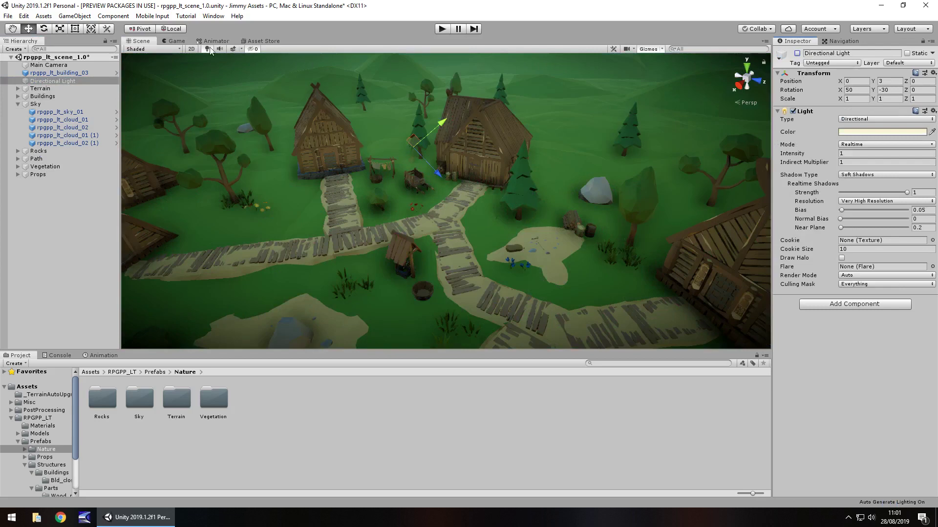
{"action": "left_click", "coordinate": [184, 42]}
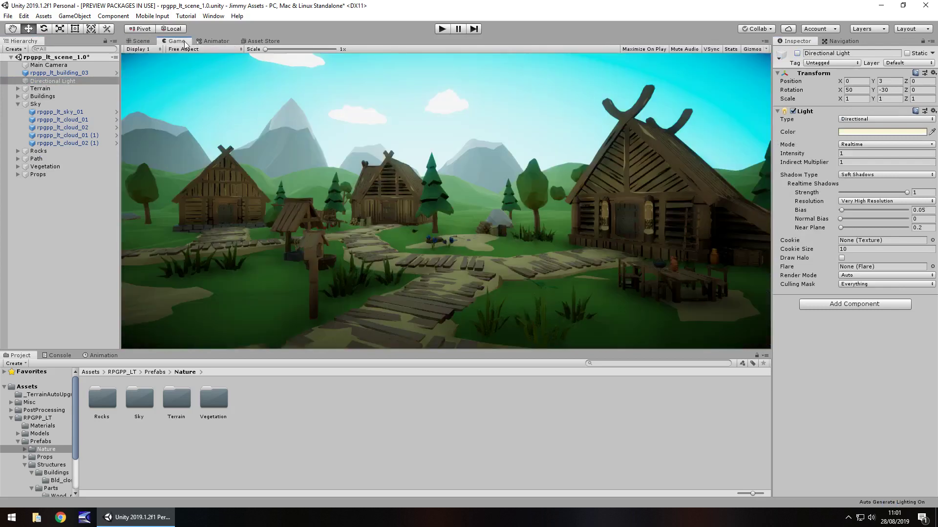
{"action": "left_click", "coordinate": [797, 53]}
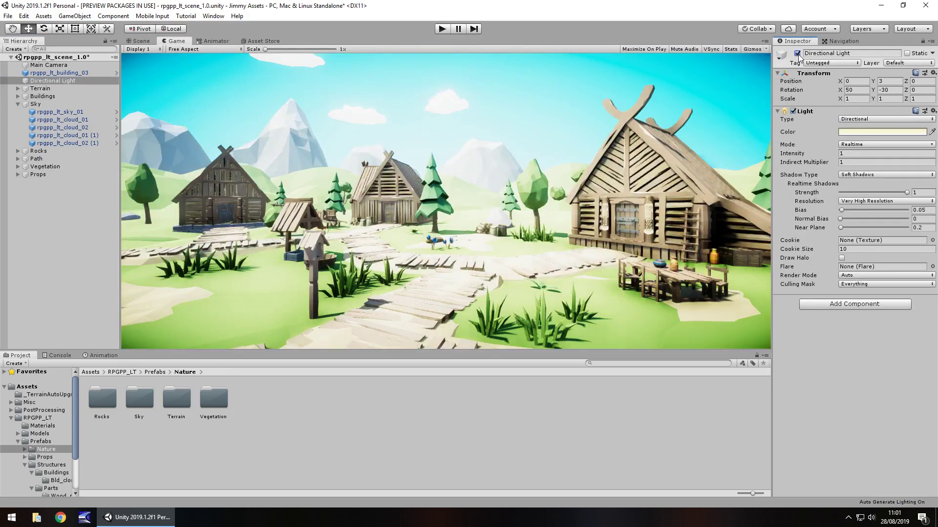
Step: Lower the Directional Light's Rotation X, trying 9.1 and ending at 5.9
{"action": "left_click", "coordinate": [841, 91]}
{"action": "left_click_drag", "start_coordinate": [841, 91], "coordinate": [696, 104]}
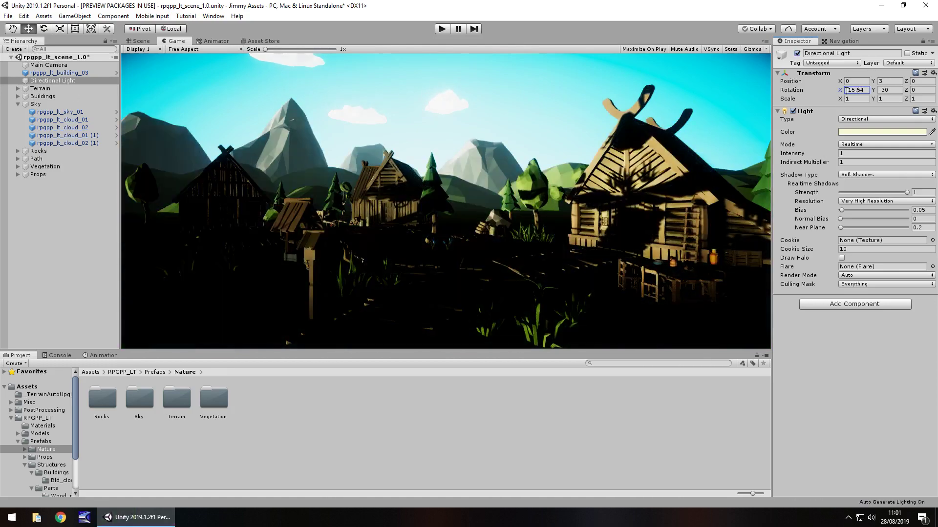
{"action": "type", "text": "9.1"}
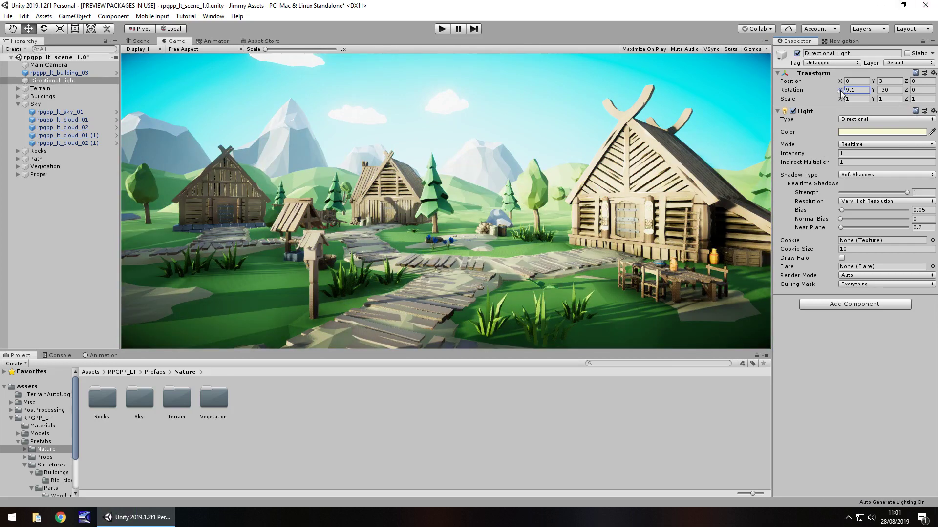
{"action": "left_click_drag", "start_coordinate": [840, 91], "coordinate": [818, 89]}
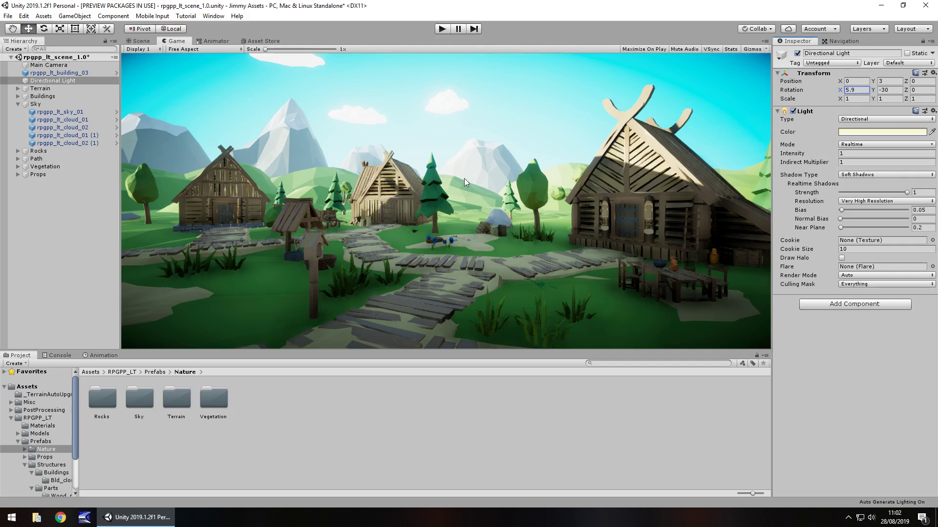
Step: Back in the Scene view, zoom in and orbit the dimly lit village from another side
{"action": "left_click", "coordinate": [142, 41]}
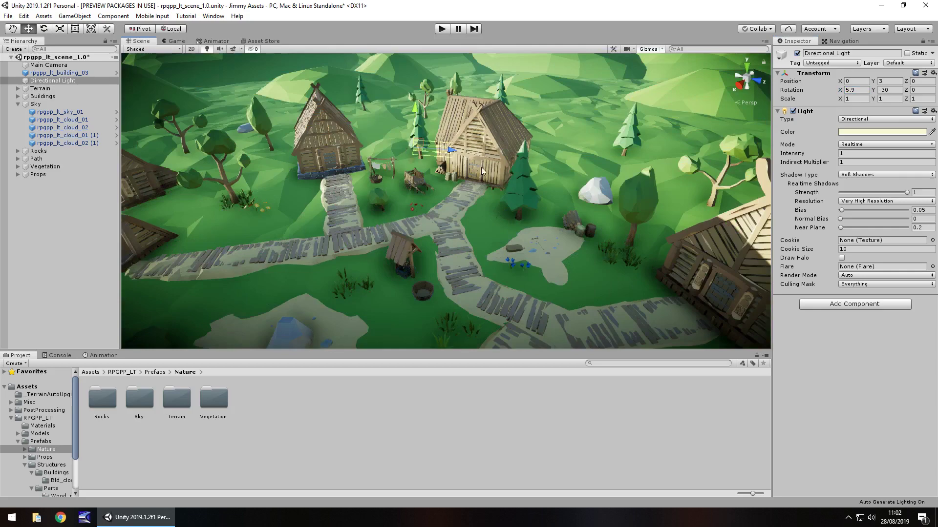
{"action": "scroll", "coordinate": [481, 167], "scroll_direction": "up", "scroll_amount": 6}
{"action": "left_click_drag", "start_coordinate": [448, 208], "coordinate": [545, 215], "text": "alt"}
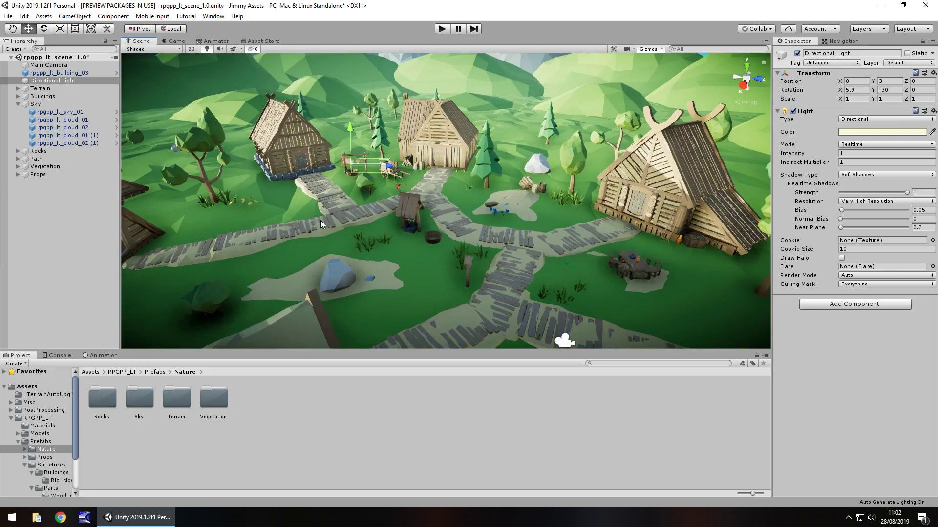
{"action": "scroll", "coordinate": [458, 187], "scroll_direction": "up", "scroll_amount": 5}
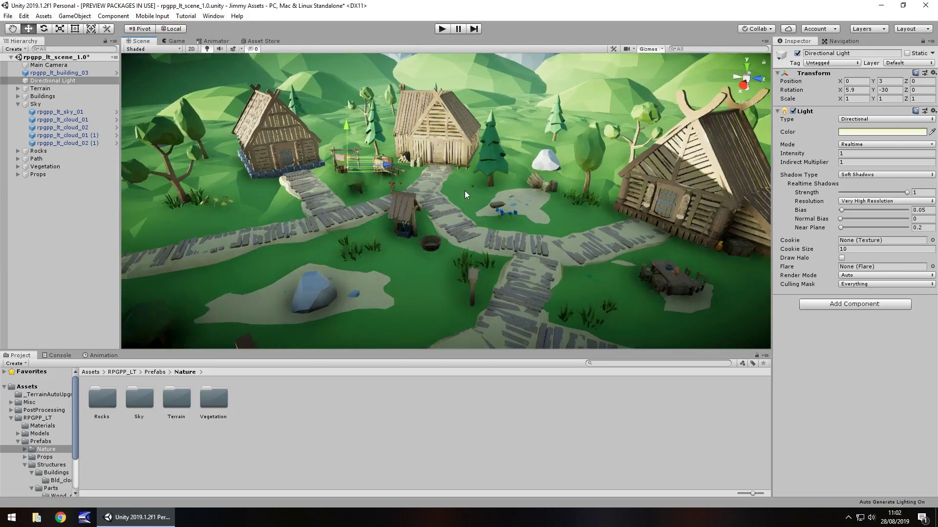
{"action": "left_click_drag", "start_coordinate": [464, 221], "coordinate": [480, 191], "text": "alt"}
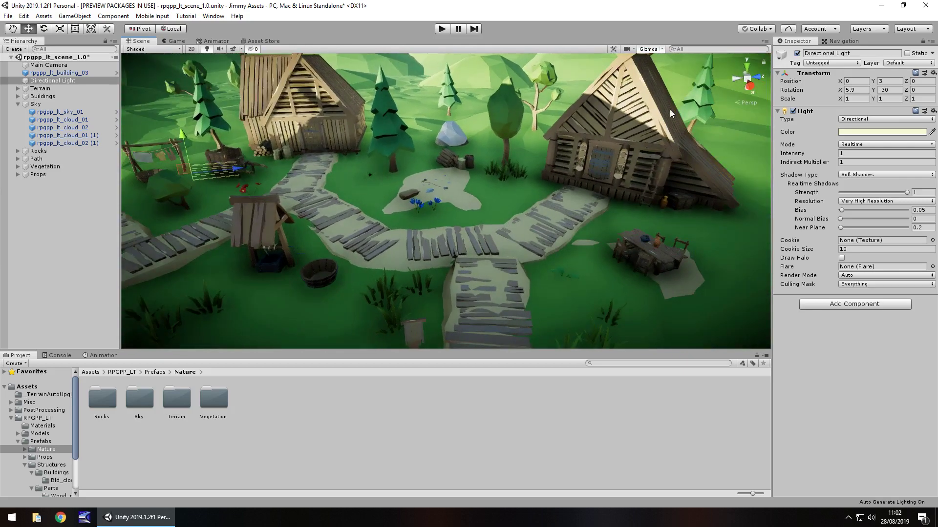
Step: Tint the grass terrain's rpgpp_lt_mat_a Albedo pure red, preview it in Game view, then undo to white
{"action": "left_click", "coordinate": [483, 194]}
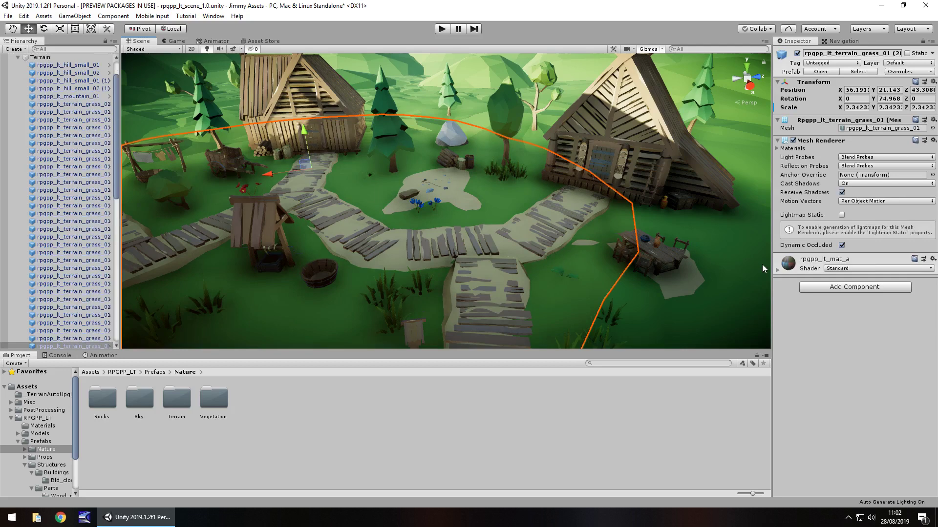
{"action": "left_click", "coordinate": [777, 269]}
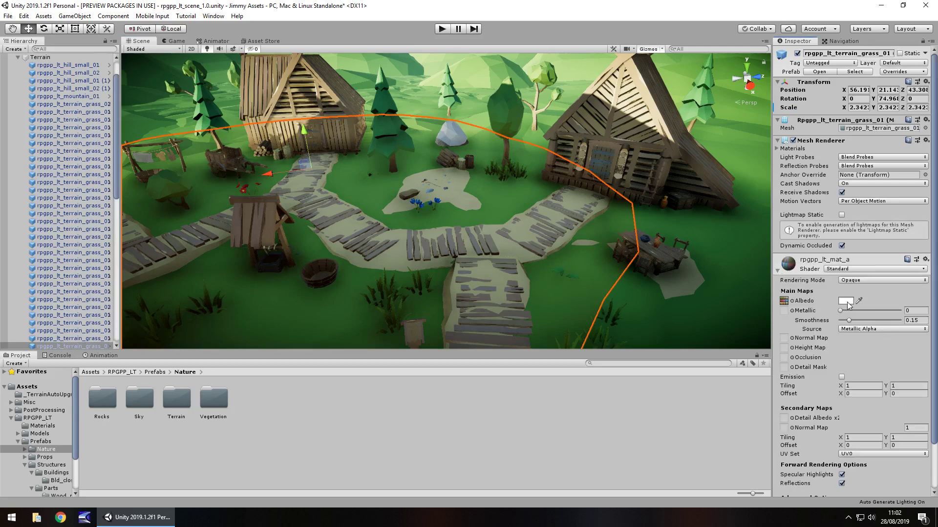
{"action": "left_click", "coordinate": [846, 301]}
{"action": "left_click_drag", "start_coordinate": [141, 114], "coordinate": [188, 51]}
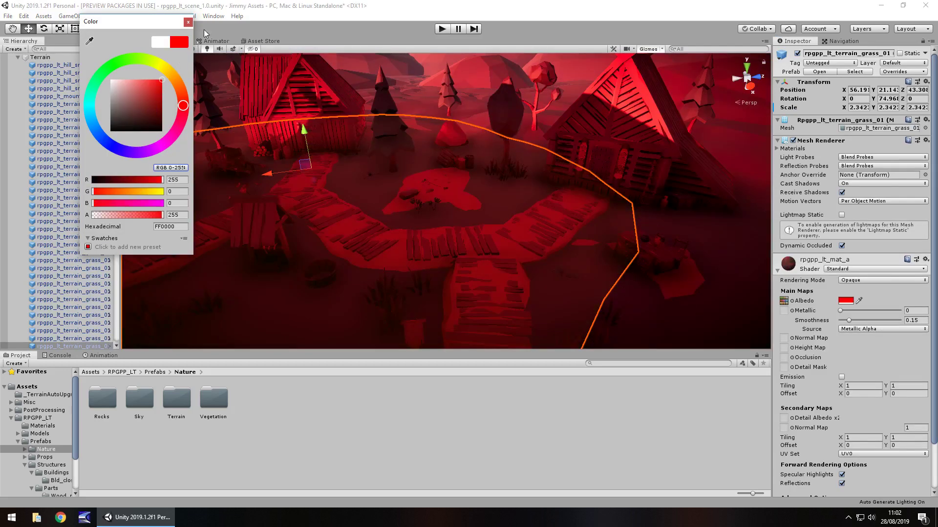
{"action": "left_click", "coordinate": [188, 21]}
{"action": "left_click", "coordinate": [175, 41]}
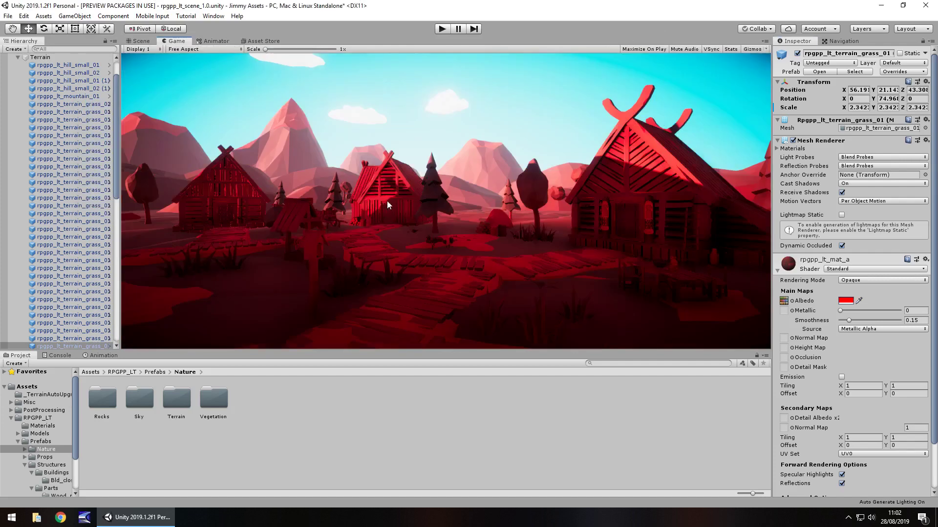
{"action": "key", "text": "ctrl+z"}
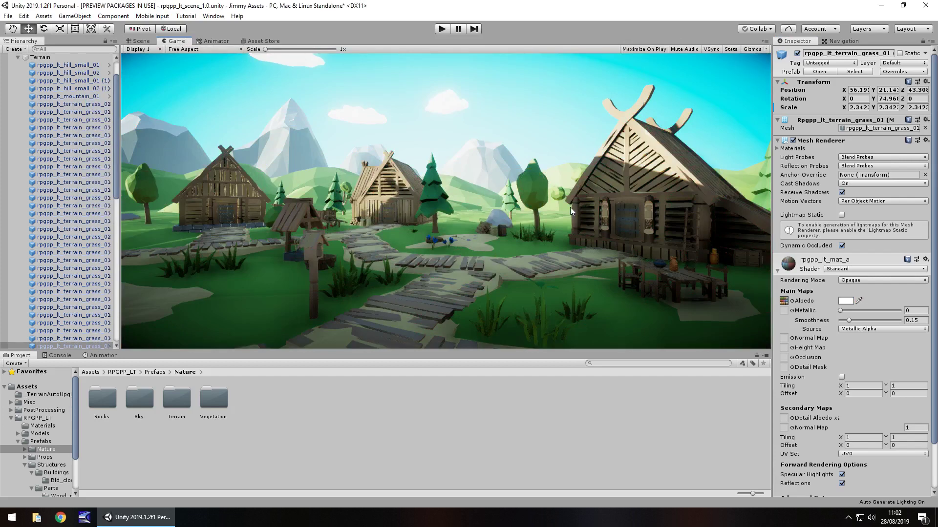